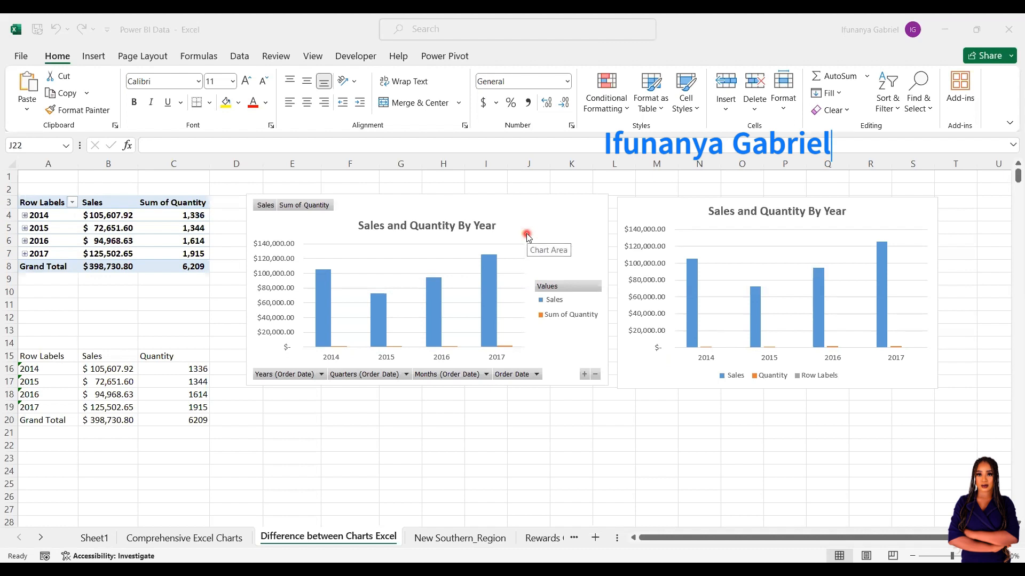
Rename the pivot table's Sum of Quantity value field to 'Quantity'.
click(527, 235)
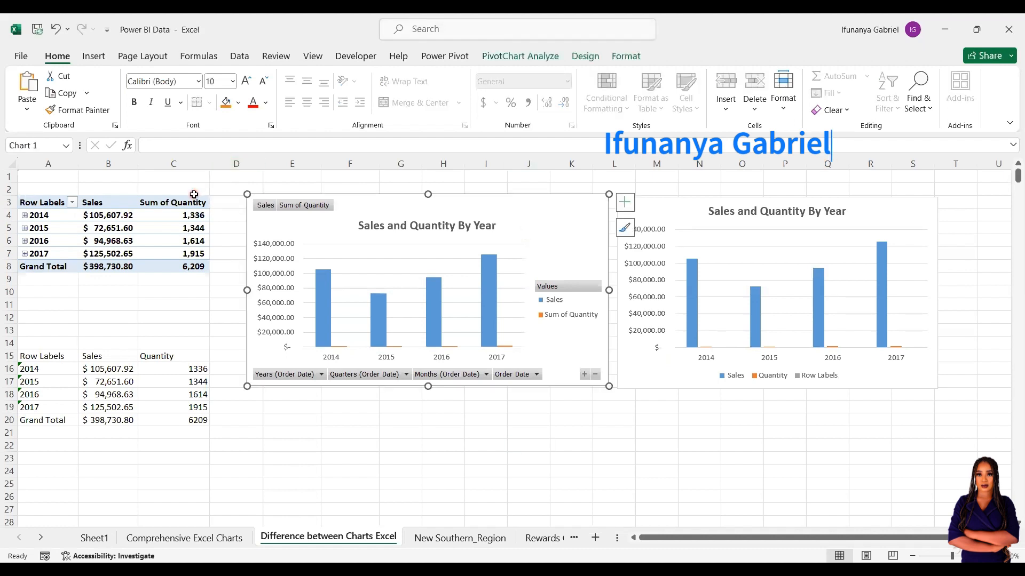
click(169, 205)
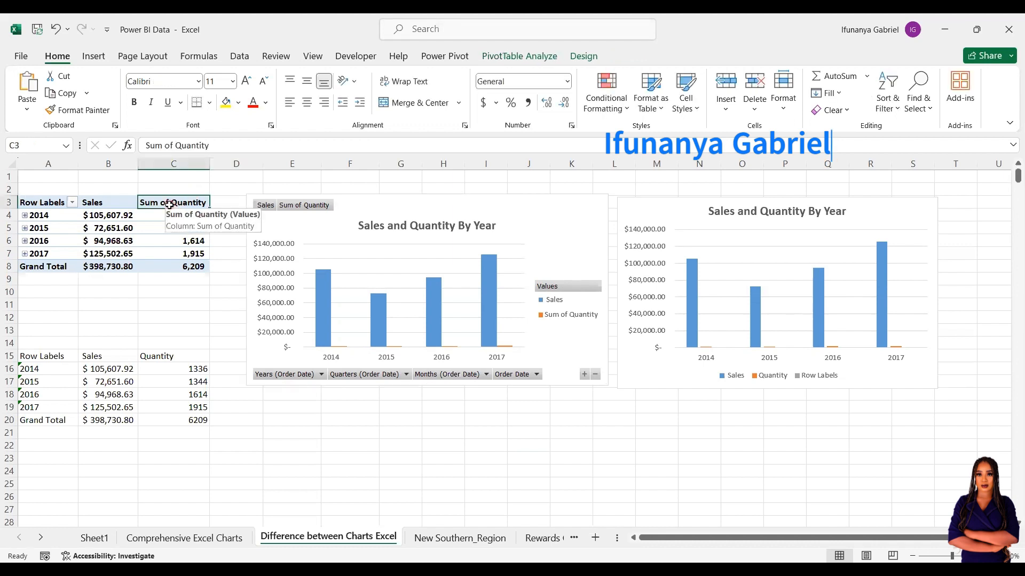
double_click(171, 206)
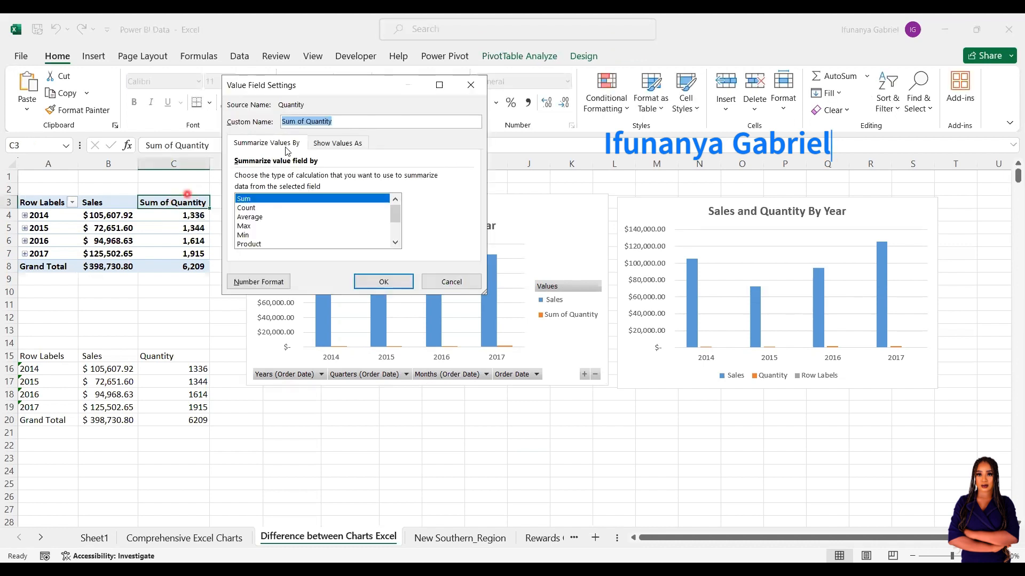
click(304, 121)
key(BackSpace)
key(BackSpace)
key(BackSpace)
key(BackSpace)
key(BackSpace)
key(BackSpace)
key(BackSpace)
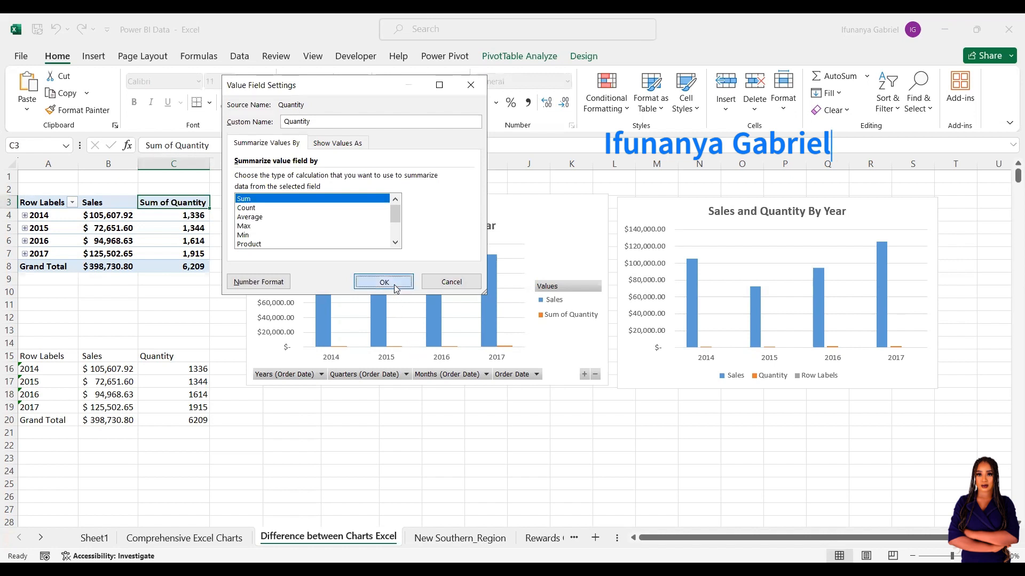
click(388, 284)
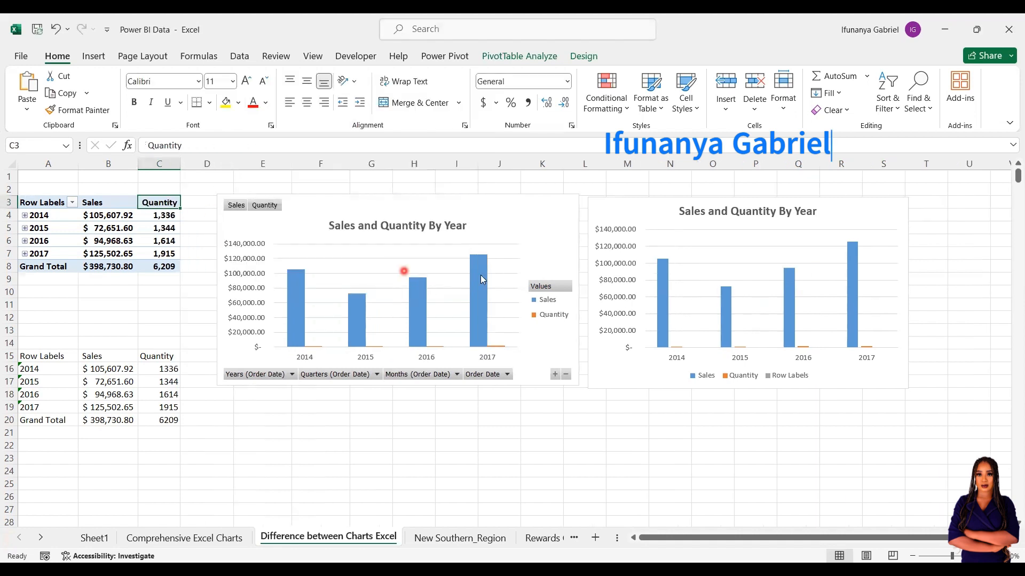
Hide all field buttons on the PivotChart and bring up Change Chart Type.
click(515, 199)
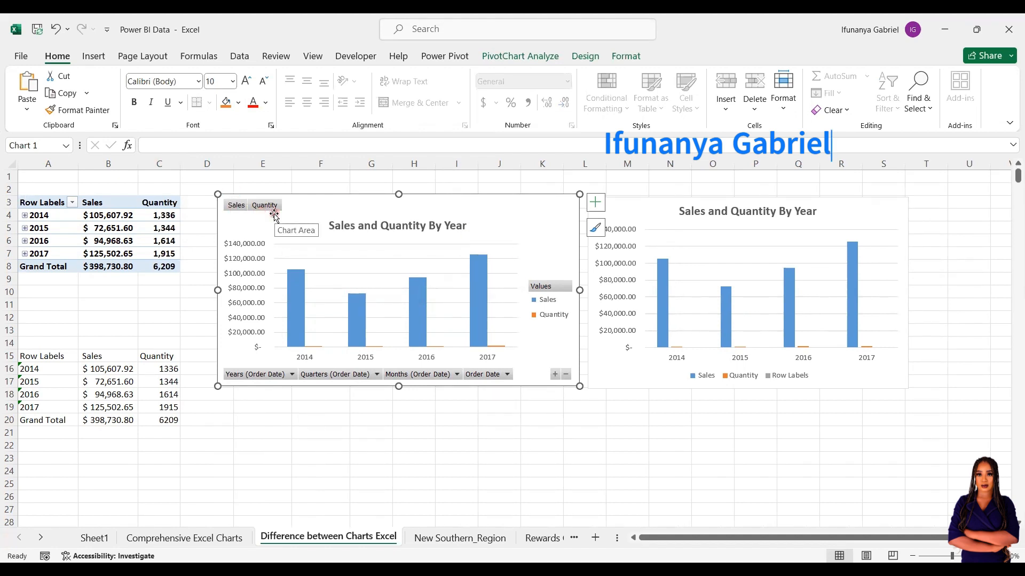
click(512, 56)
click(751, 84)
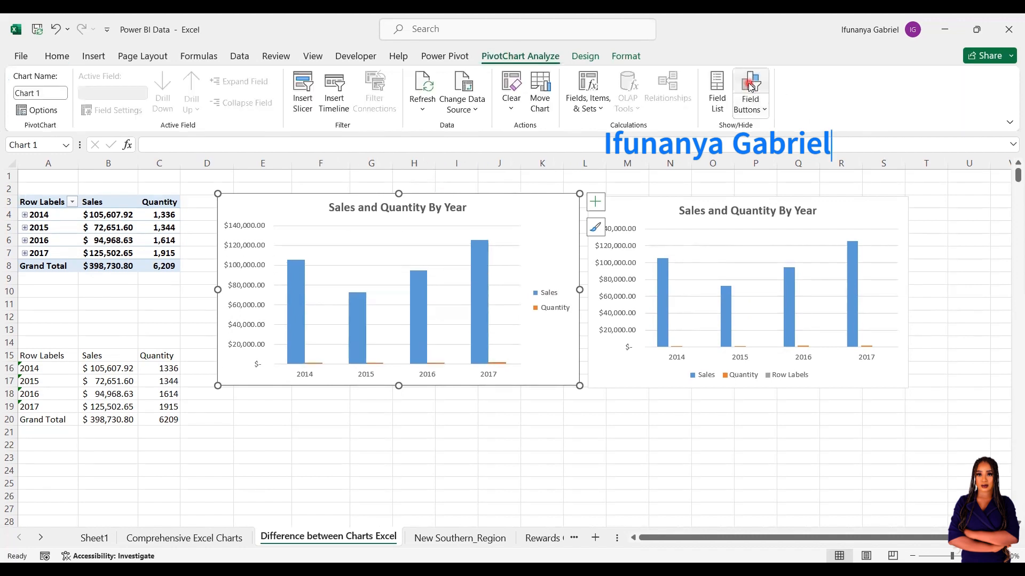
click(376, 339)
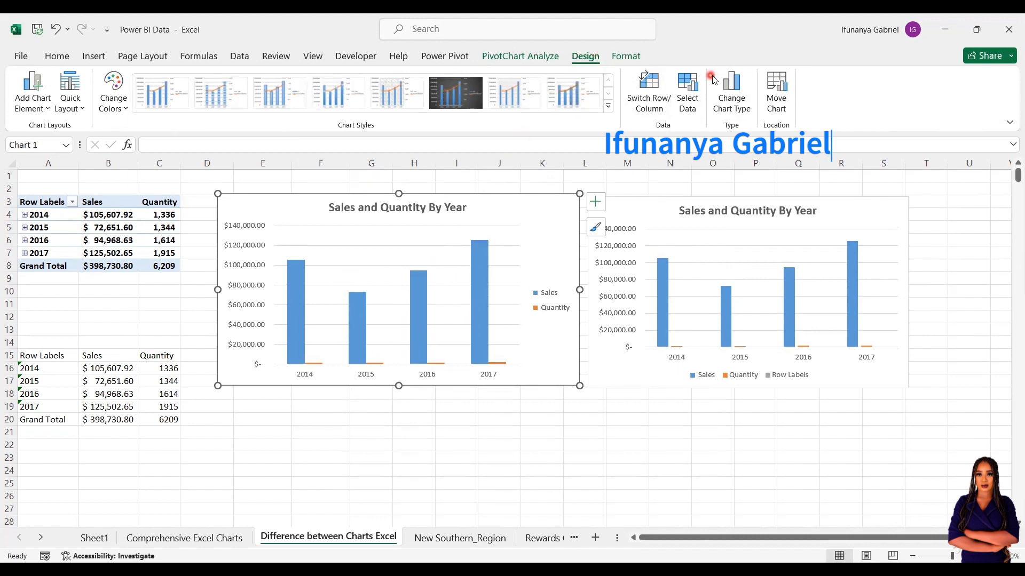
click(732, 81)
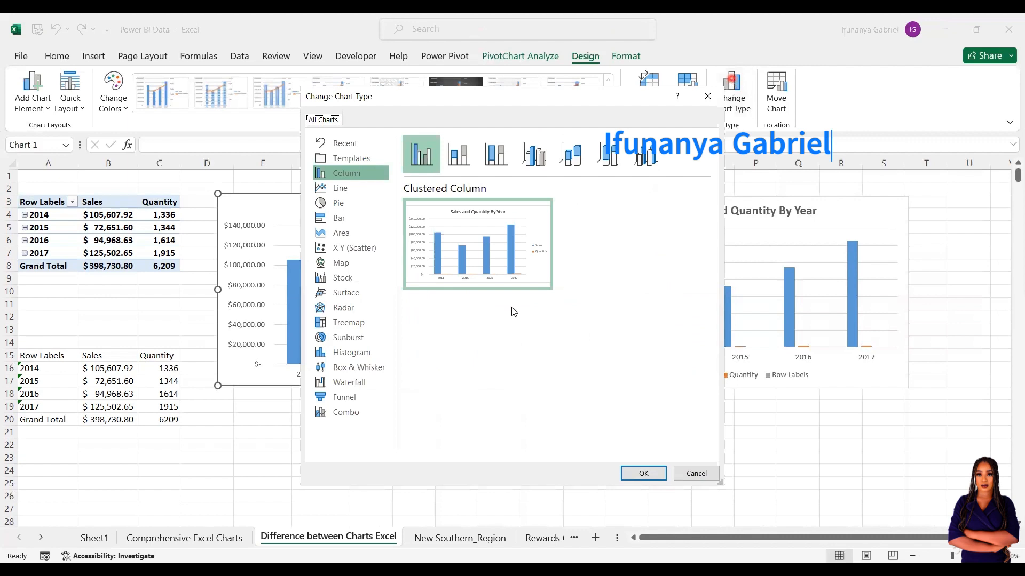
Switch to a Combo chart with Quantity, not Sales, on the secondary axis.
click(347, 417)
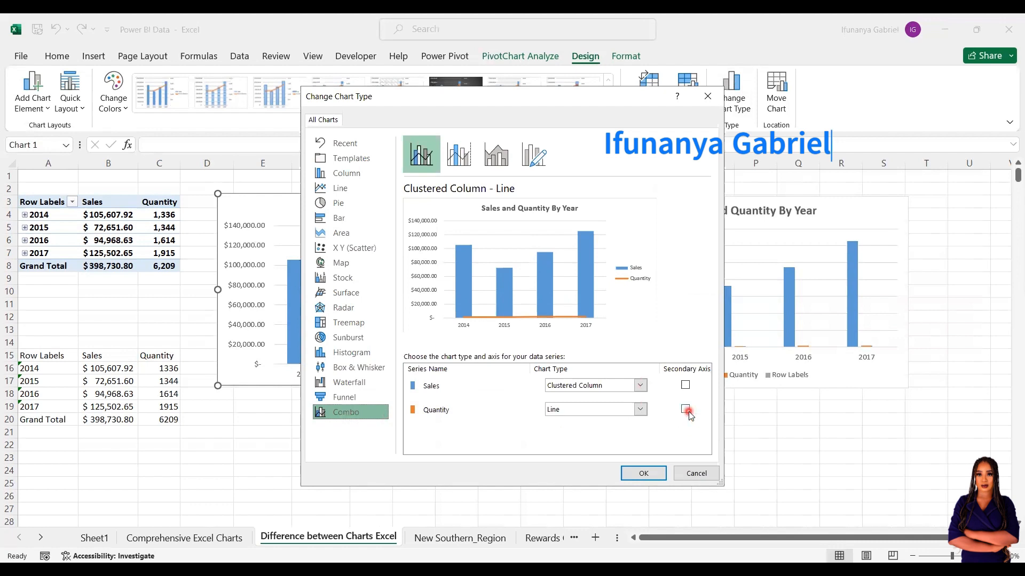
click(681, 388)
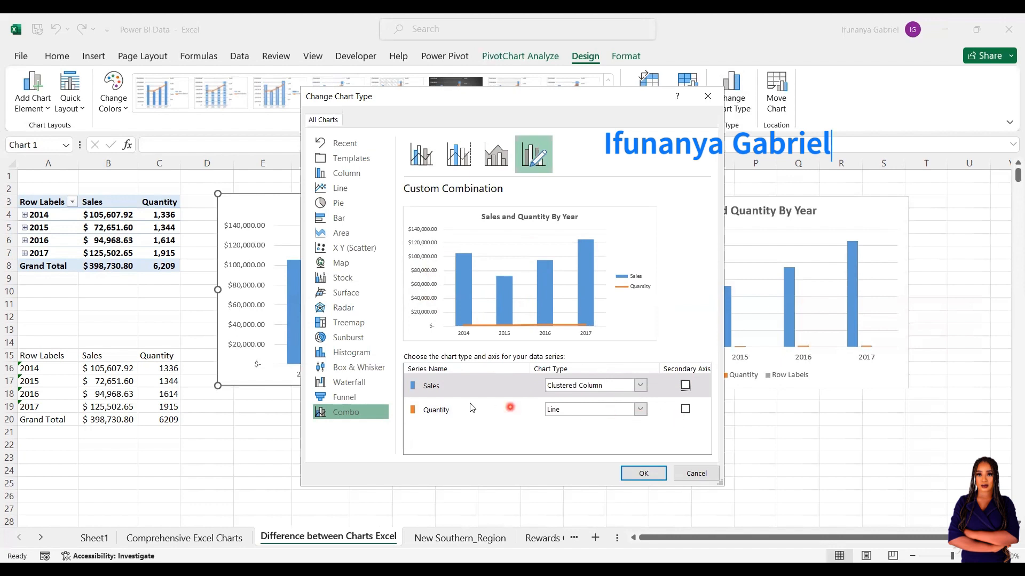
click(685, 384)
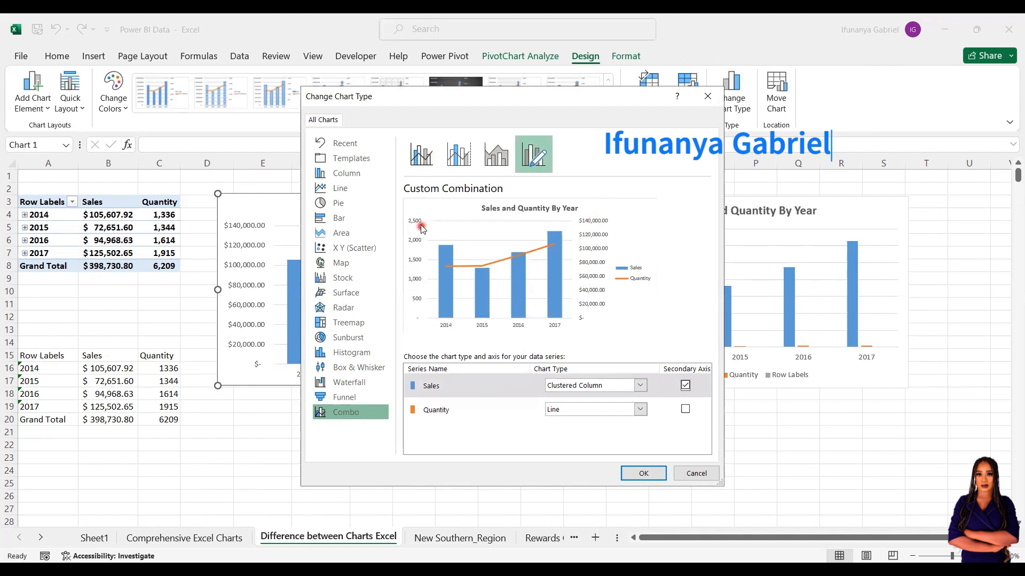
click(685, 386)
click(685, 409)
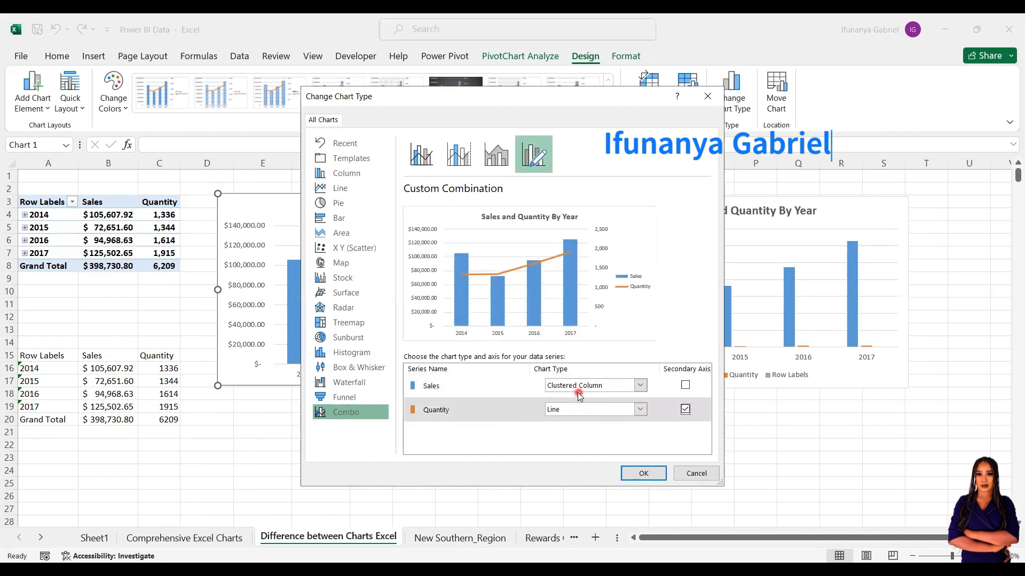
Set Quantity to Line with Markers and Sales to Stacked Column, then apply the combo.
click(640, 410)
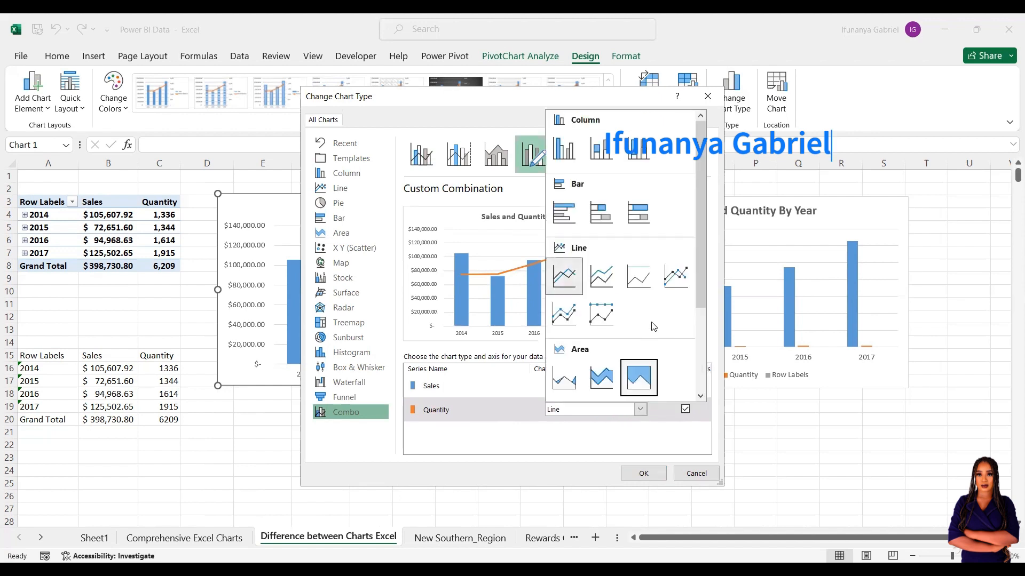
click(674, 282)
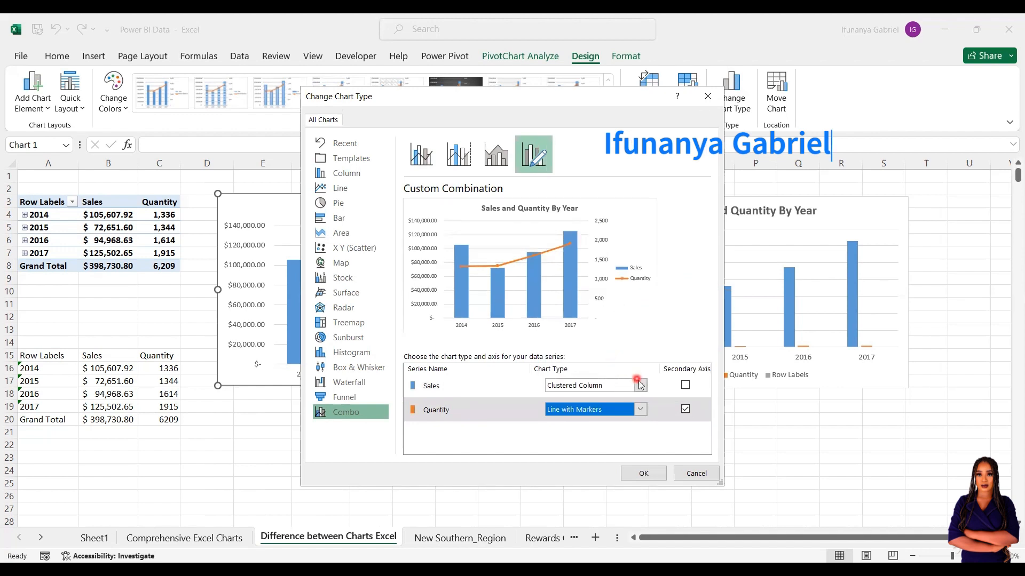
click(641, 386)
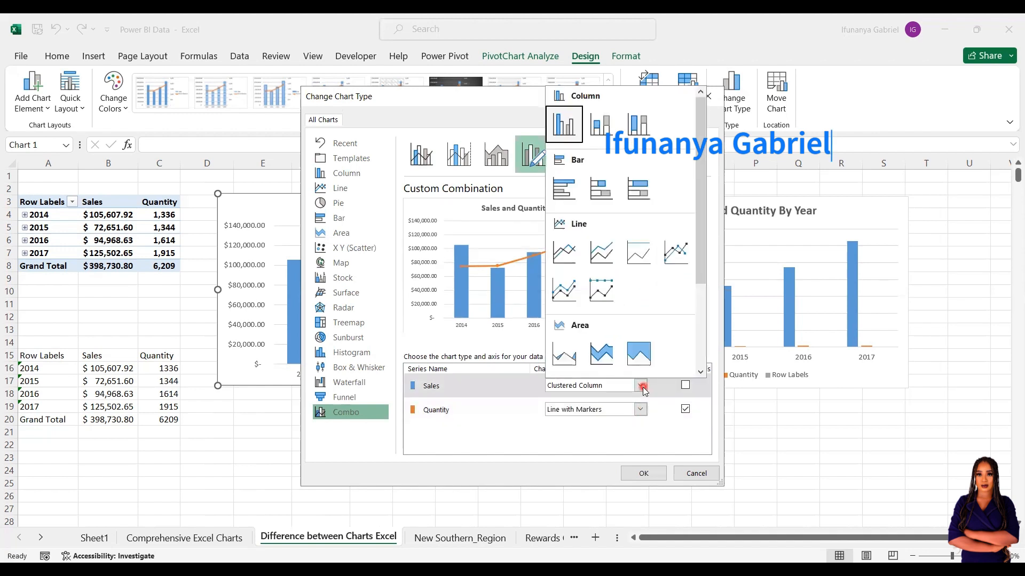
click(571, 184)
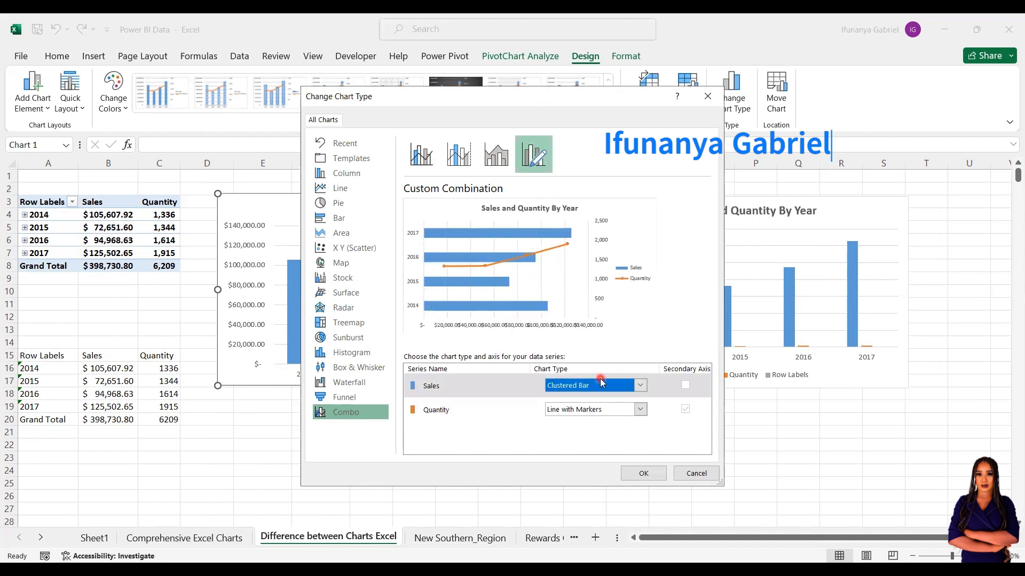
click(641, 387)
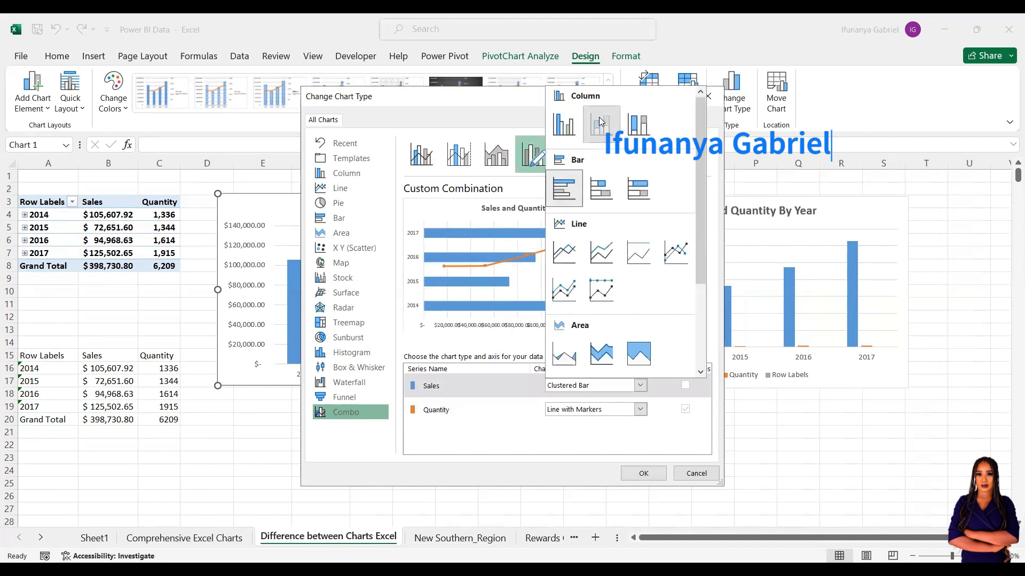
click(600, 121)
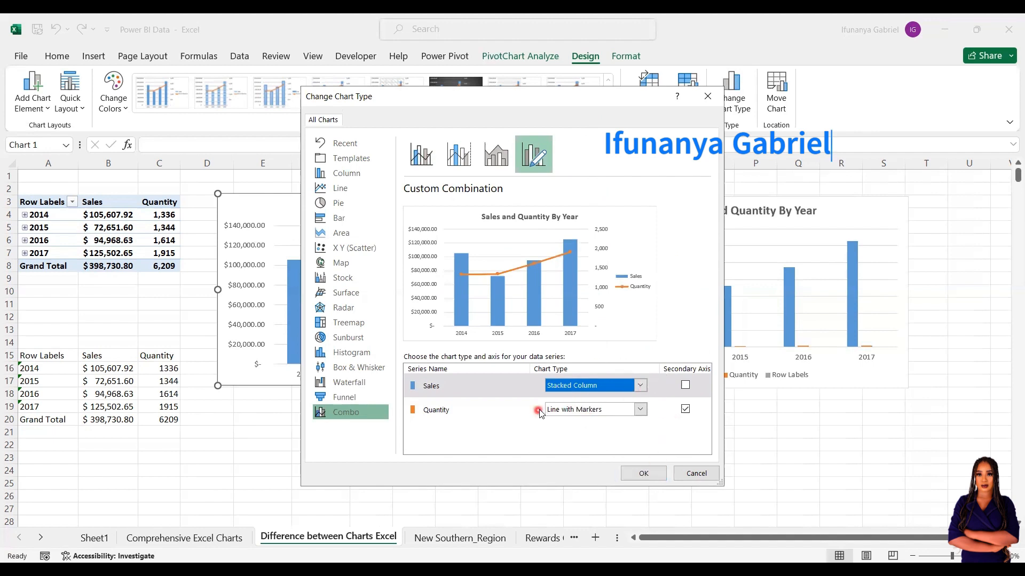
click(641, 385)
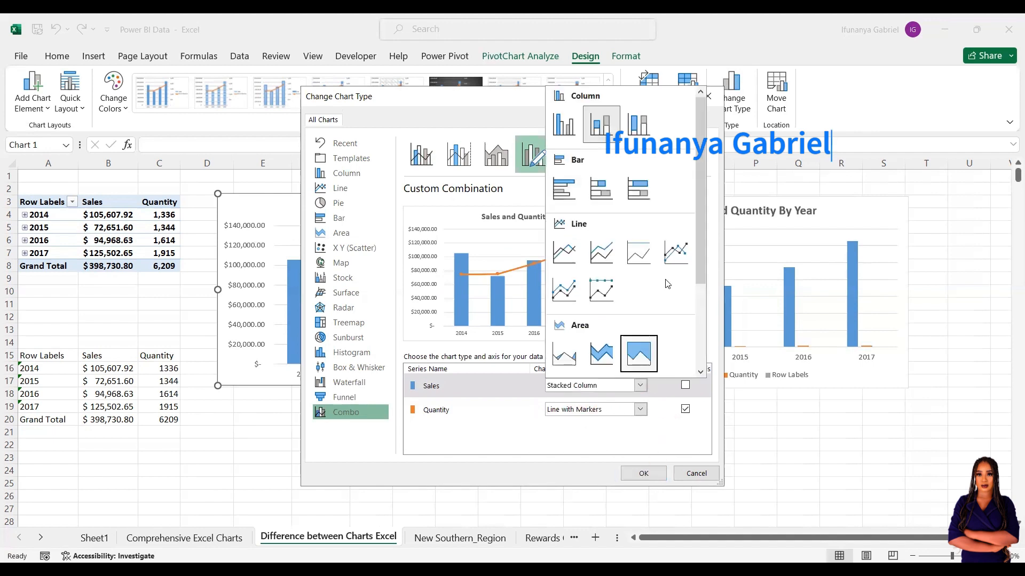
scroll(695, 331, down, 3)
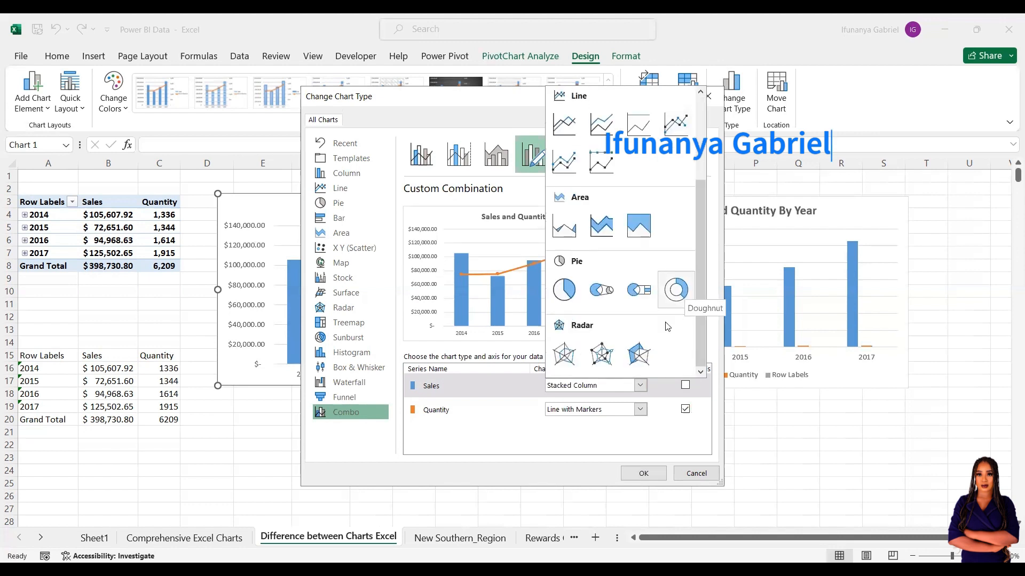
click(663, 486)
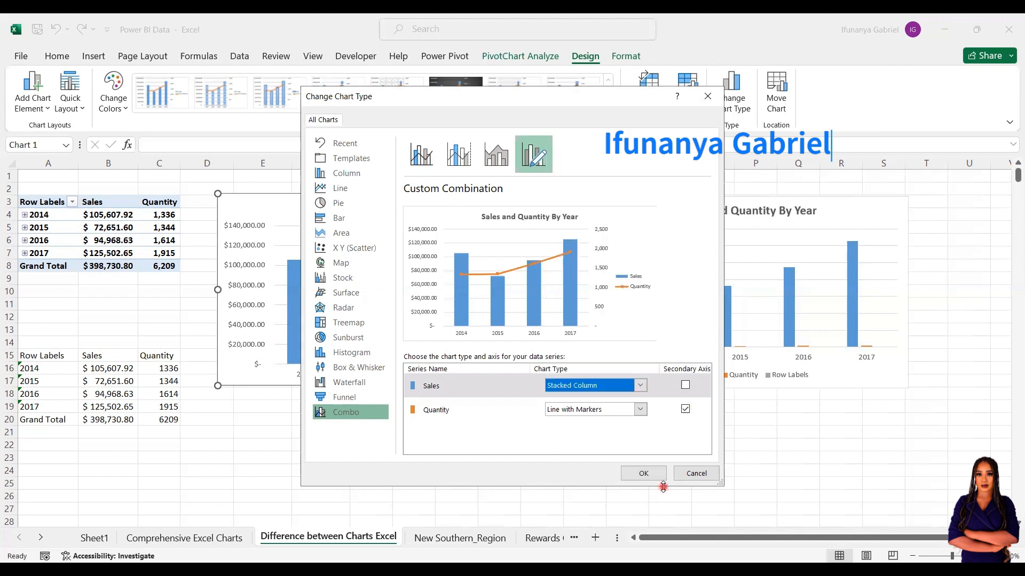
click(644, 473)
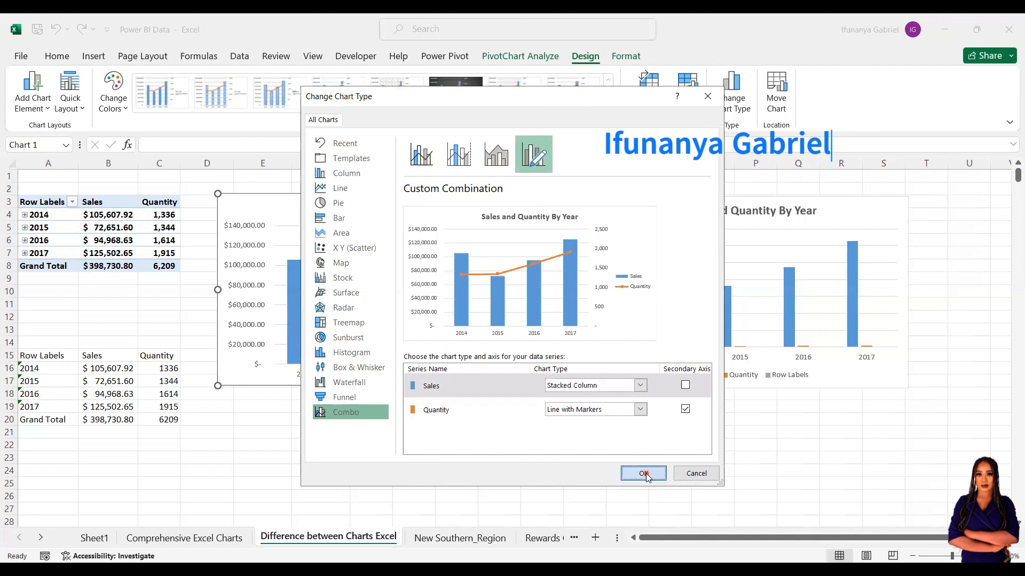
mouse_move(458, 303)
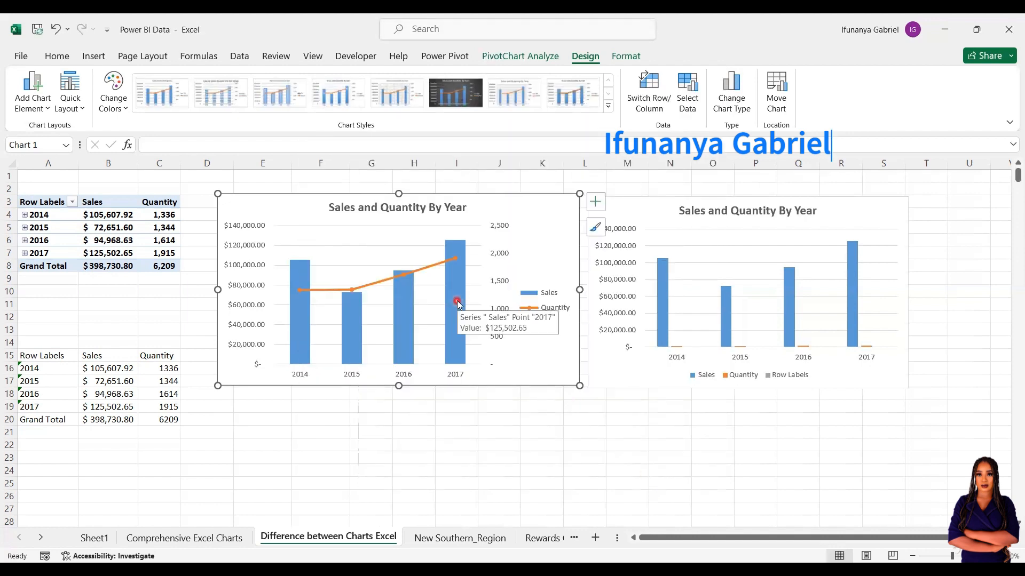
Apply the dark chart Style 6 from the Chart Styles gallery.
click(608, 108)
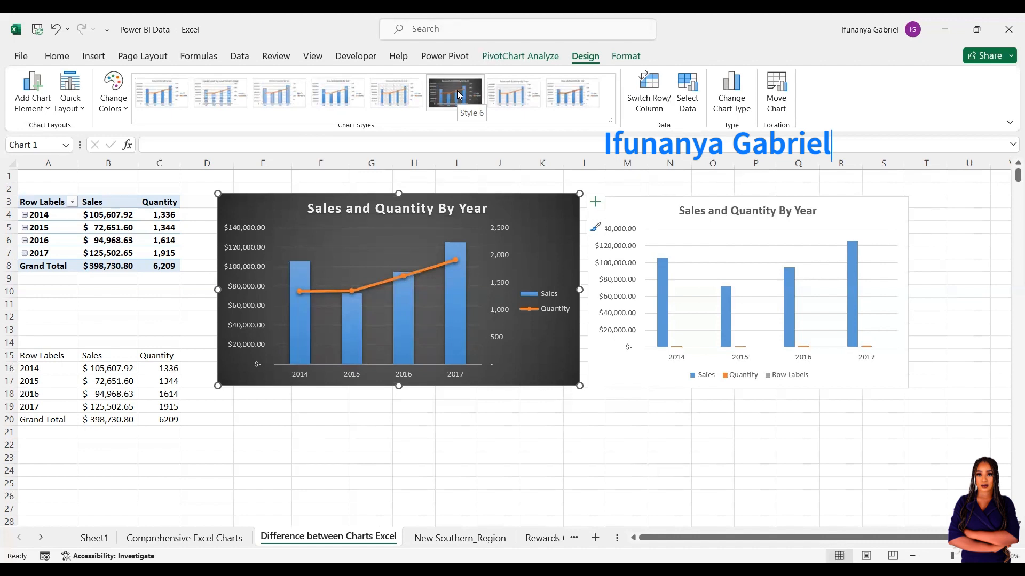
click(458, 95)
click(455, 362)
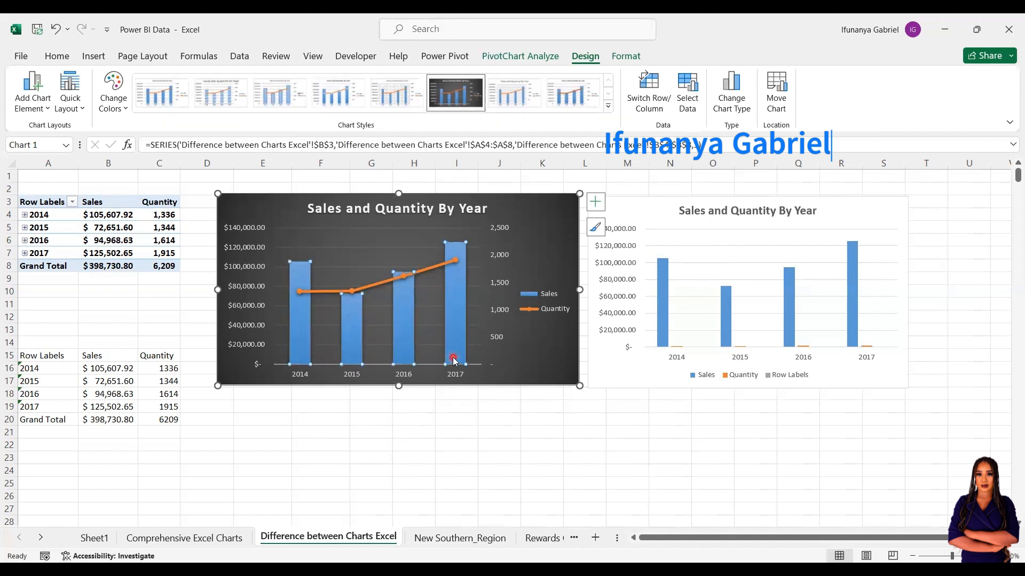
Try a green fill on the 2017 Sales bar, then undo it.
double_click(454, 361)
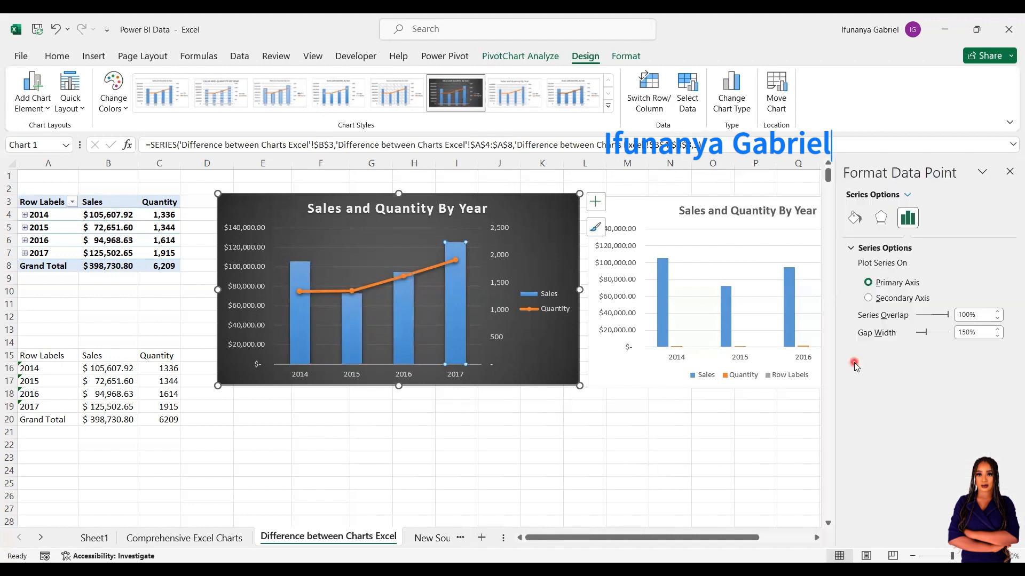
click(852, 219)
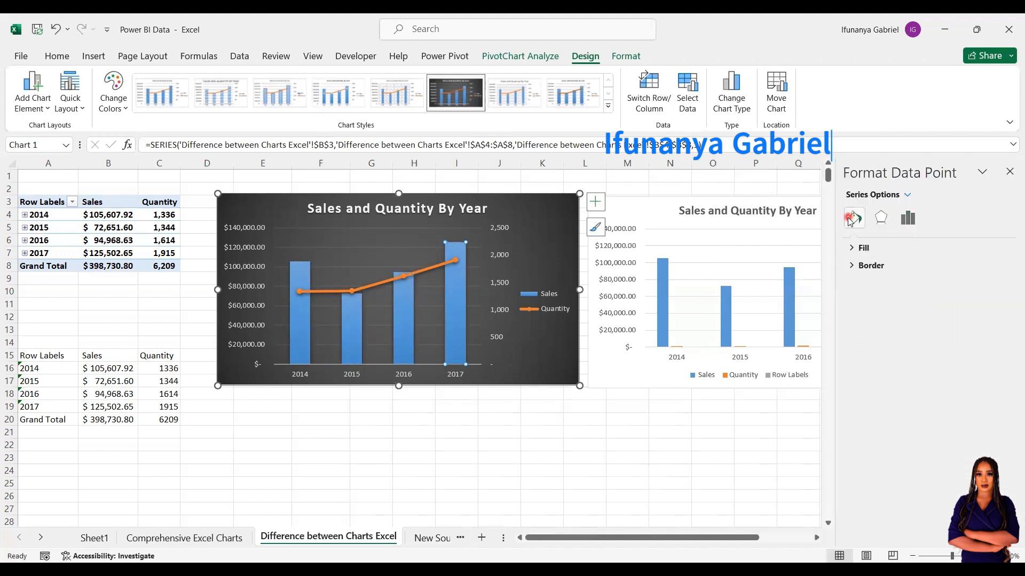
click(851, 249)
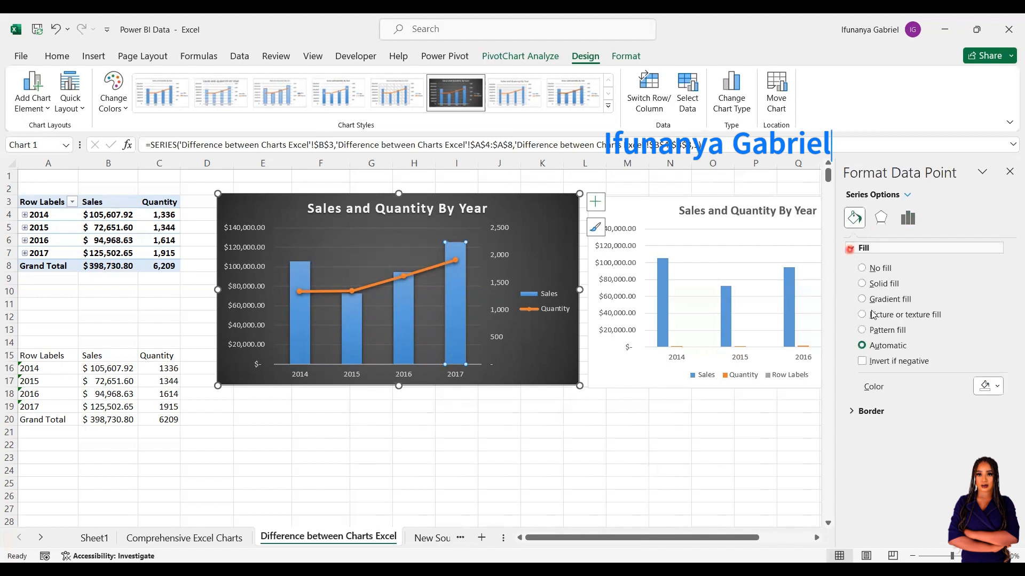
click(984, 390)
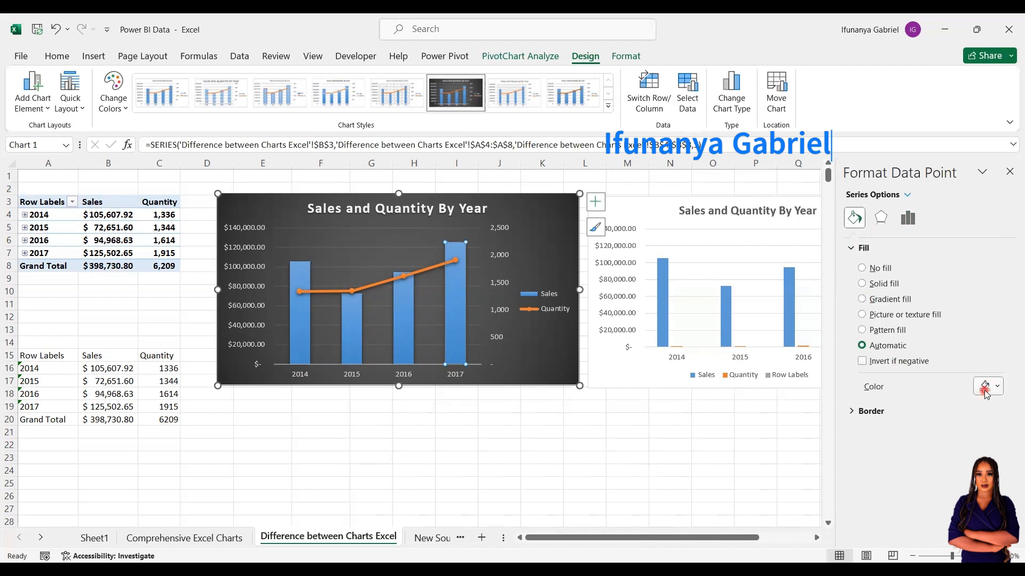
click(985, 390)
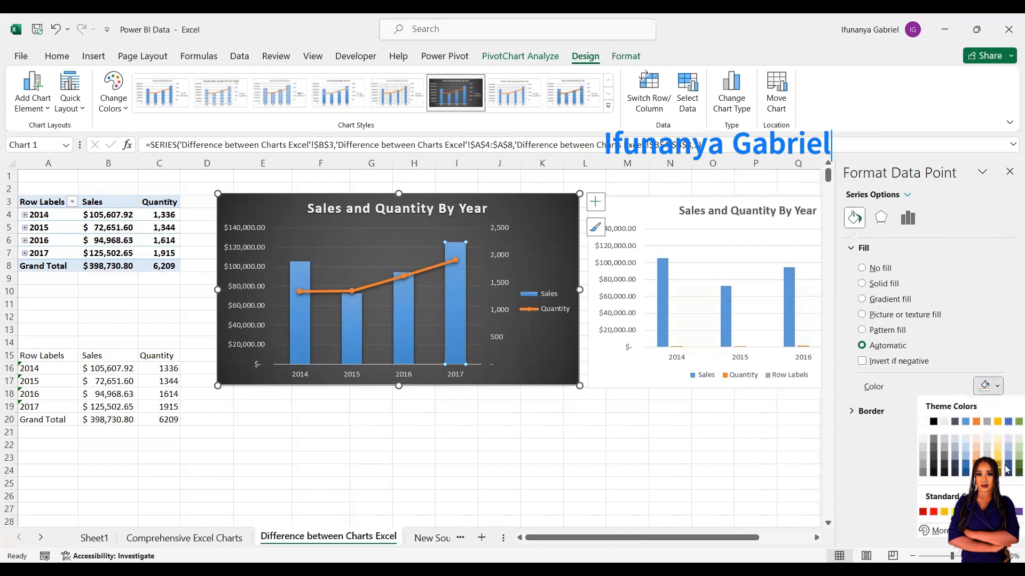
click(1009, 468)
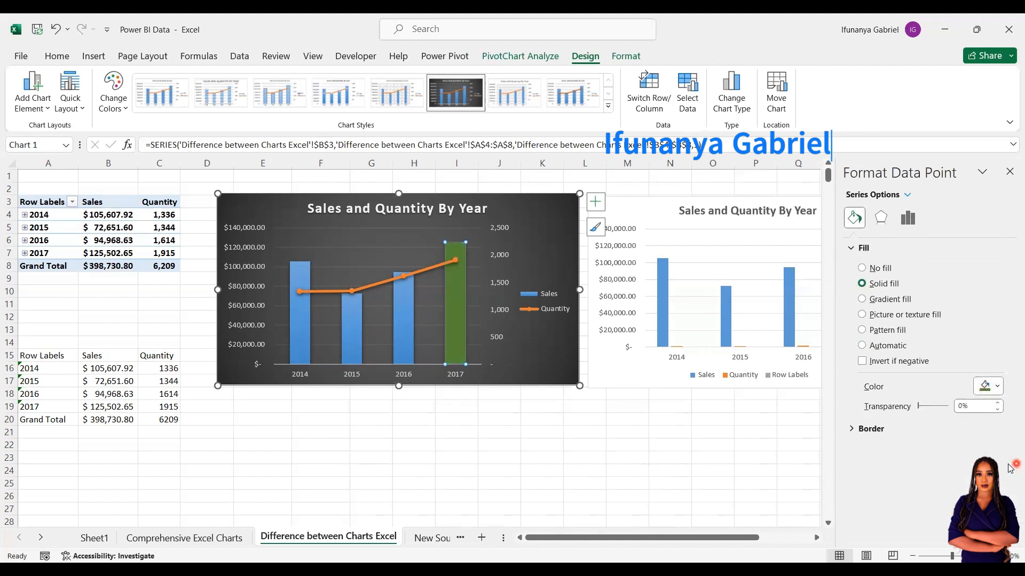
key(ctrl+z)
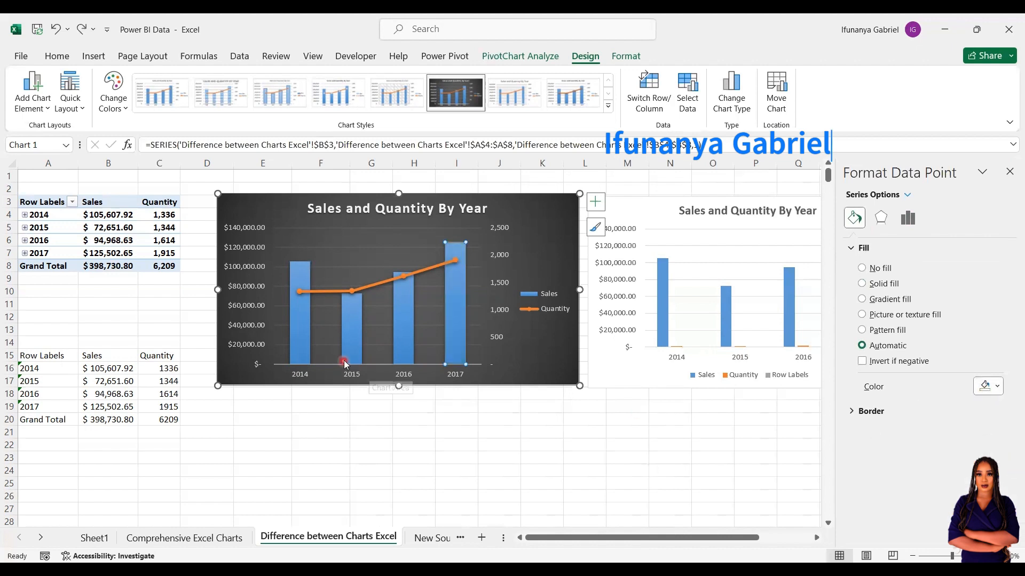
Try green on the whole Sales series, then reset its fill to Automatic blue.
click(308, 338)
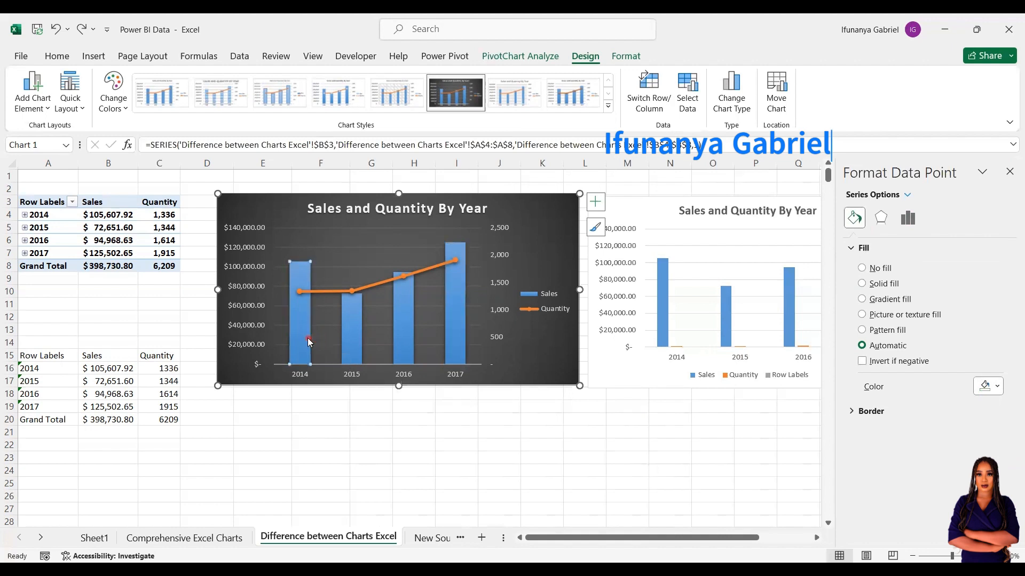
click(339, 339)
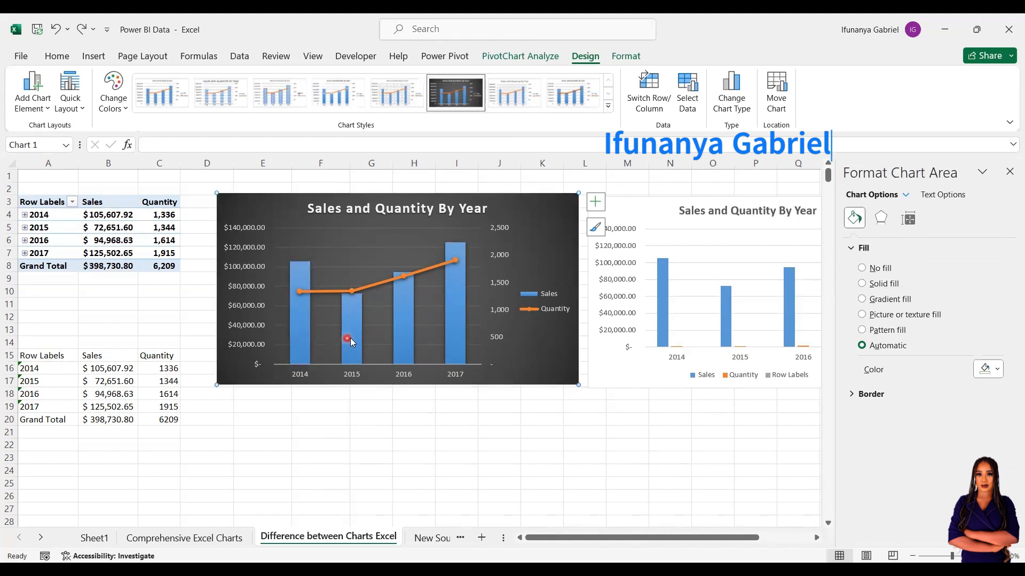
click(350, 338)
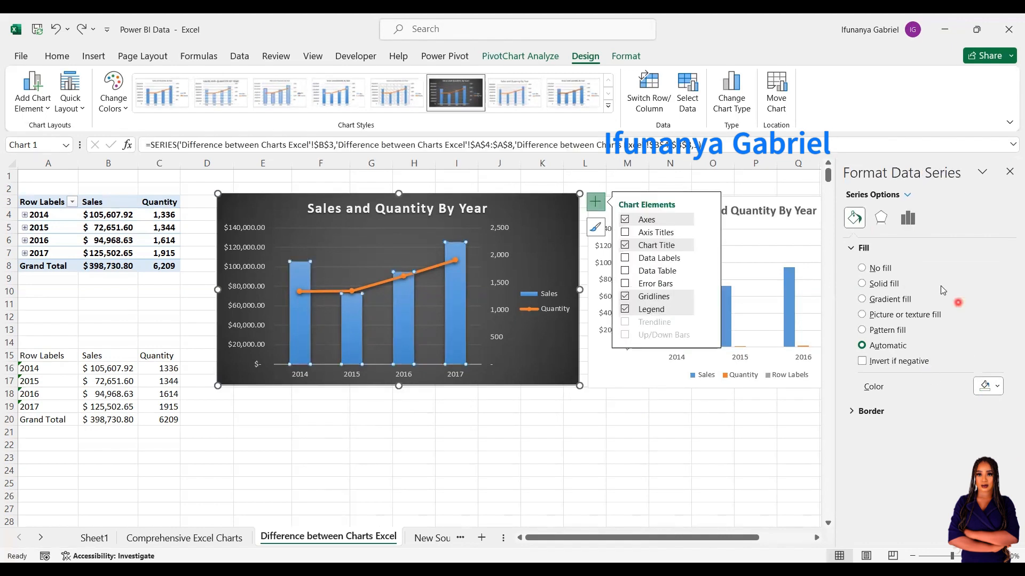
click(985, 388)
click(1009, 465)
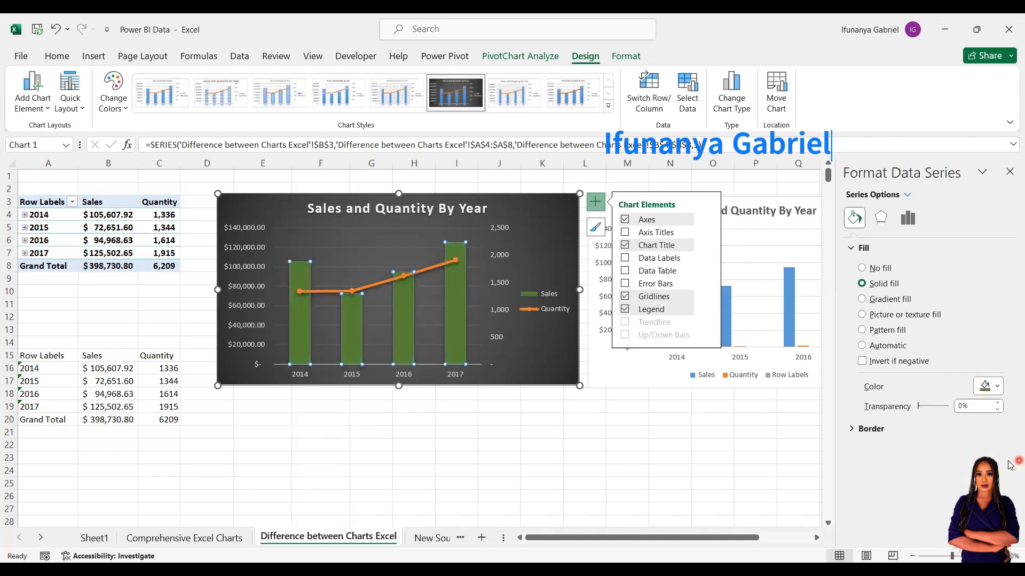
click(883, 346)
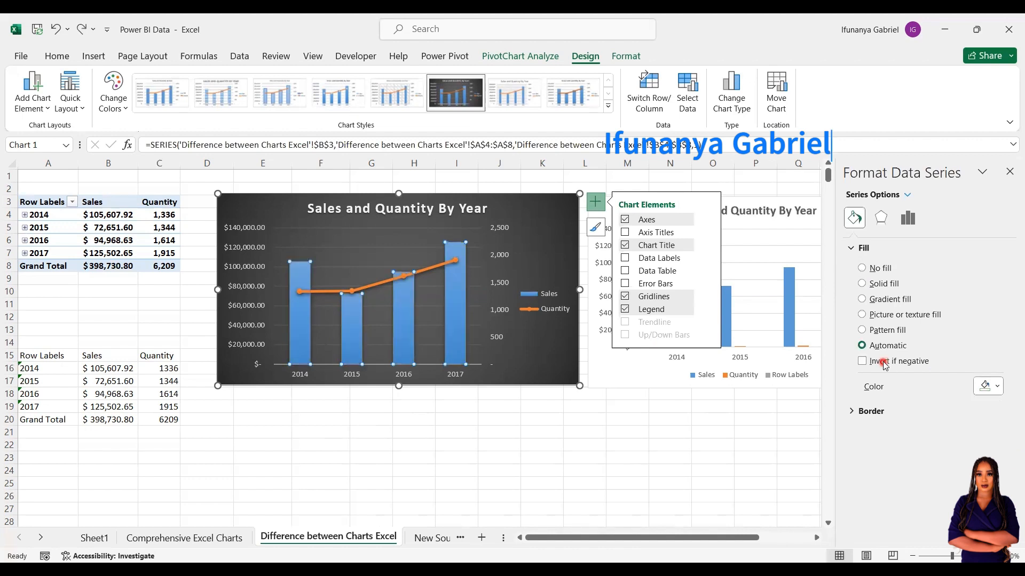
click(912, 220)
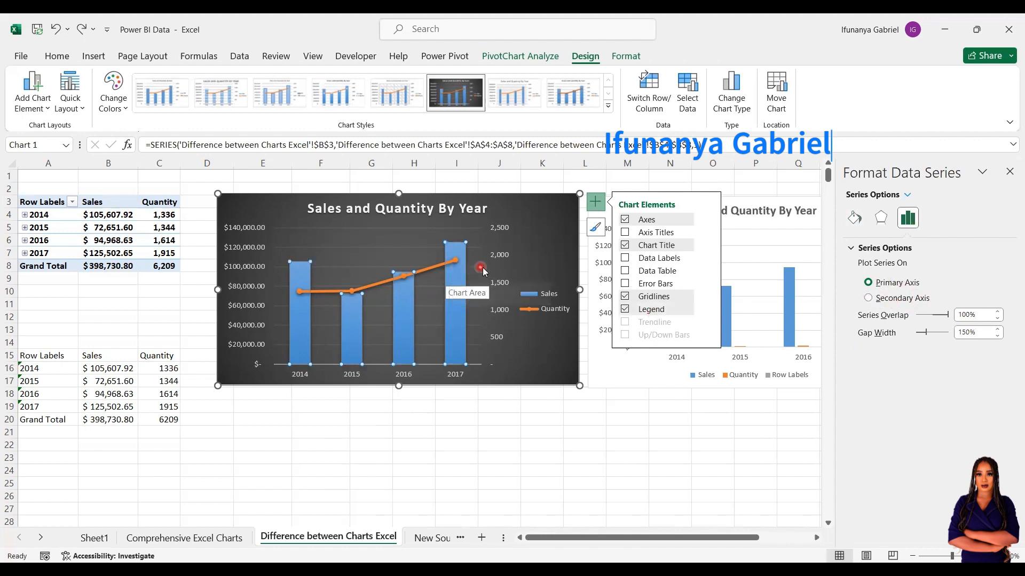
Review the vertical Sales axis bounds and number format, leaving them unchanged.
click(608, 413)
click(608, 413)
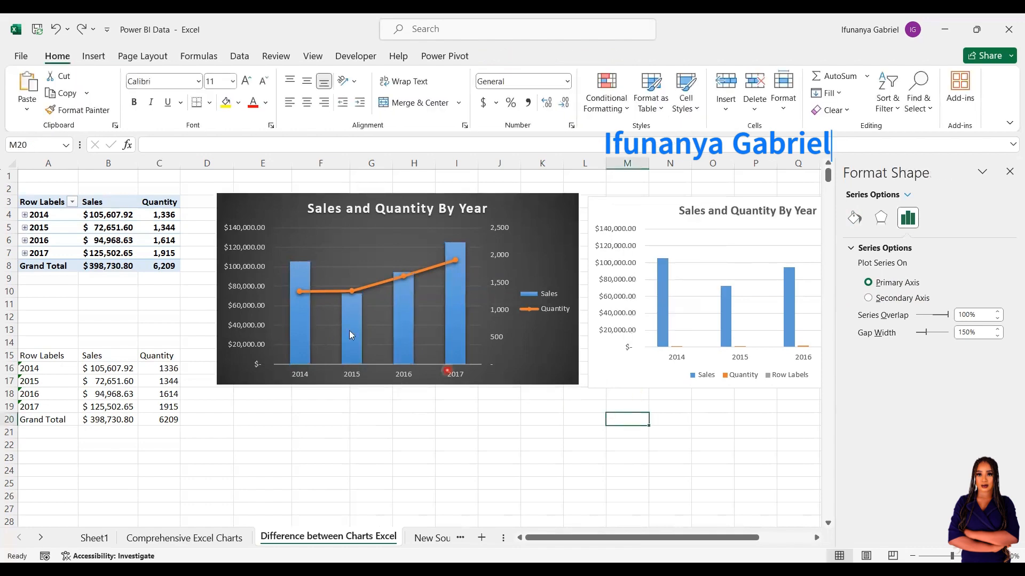
click(253, 317)
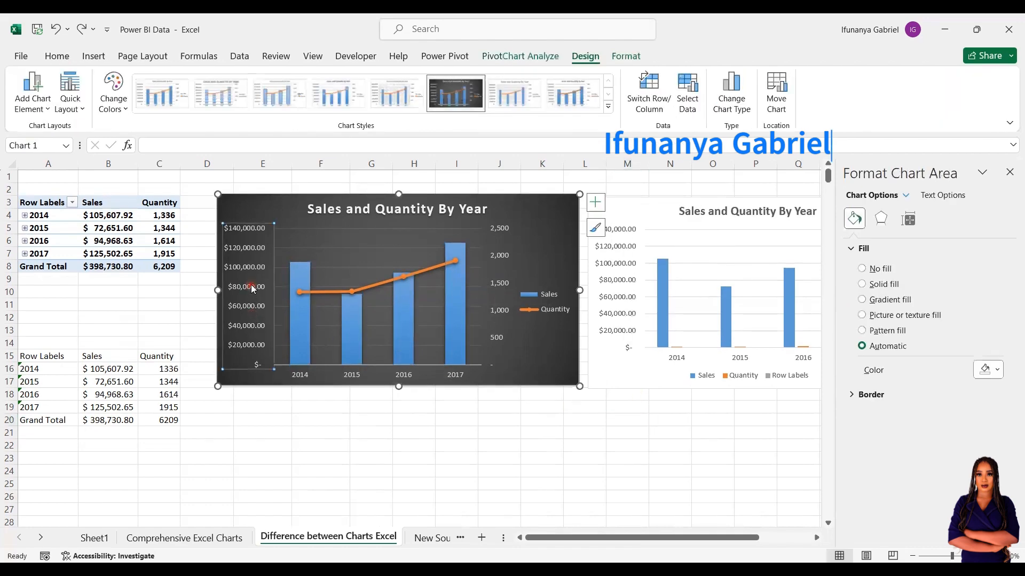
click(959, 216)
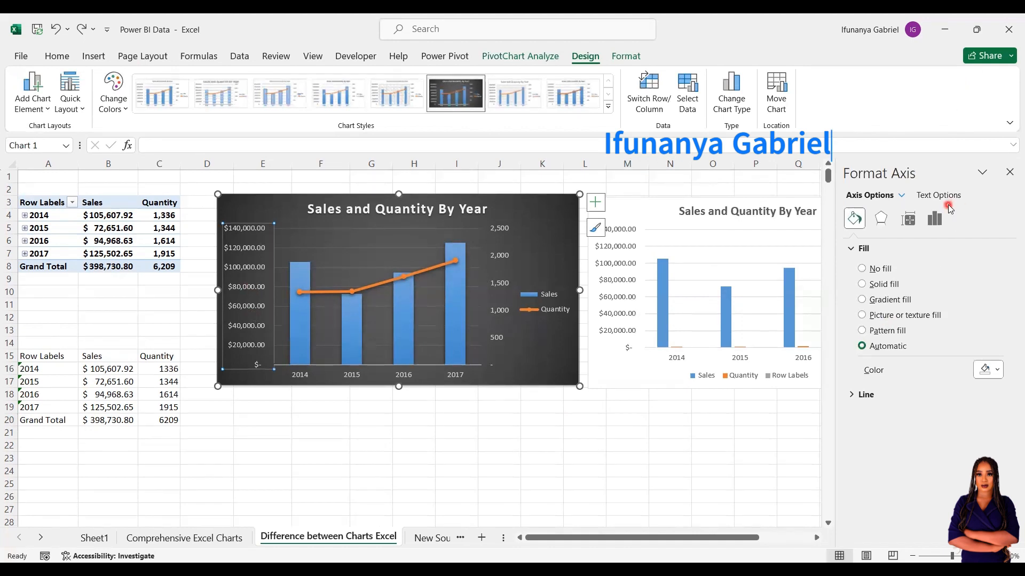
click(939, 225)
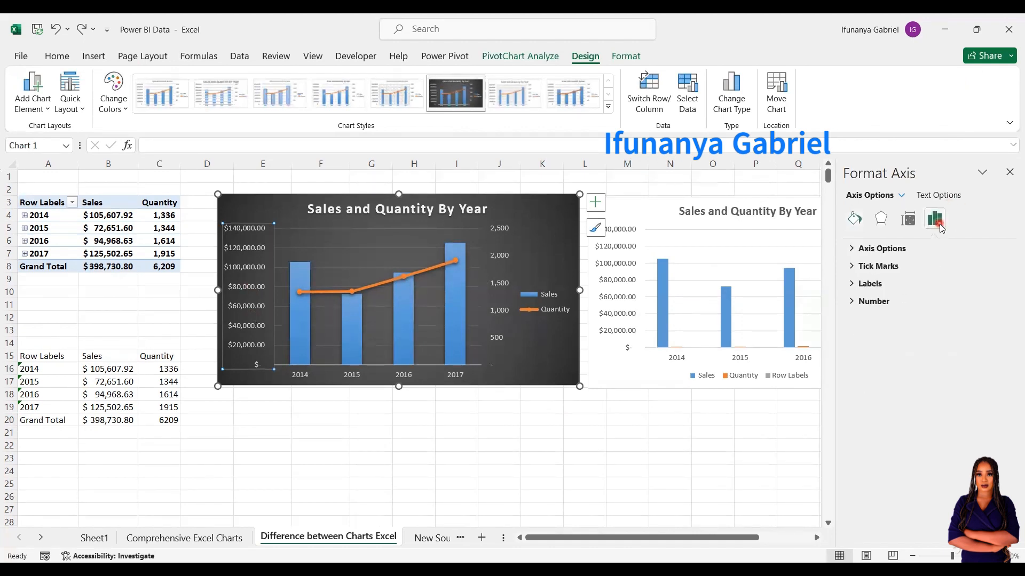
click(853, 248)
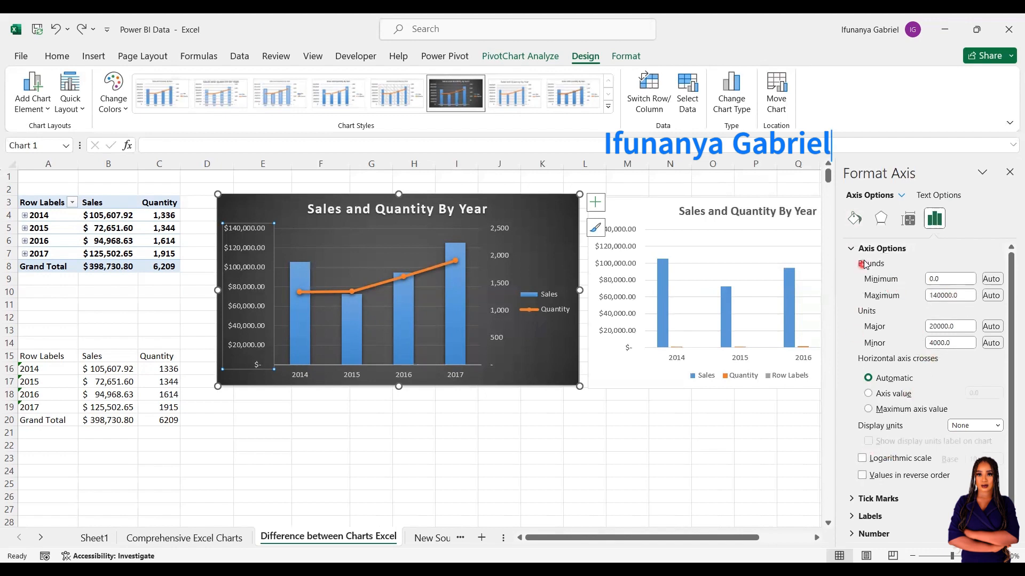
click(853, 248)
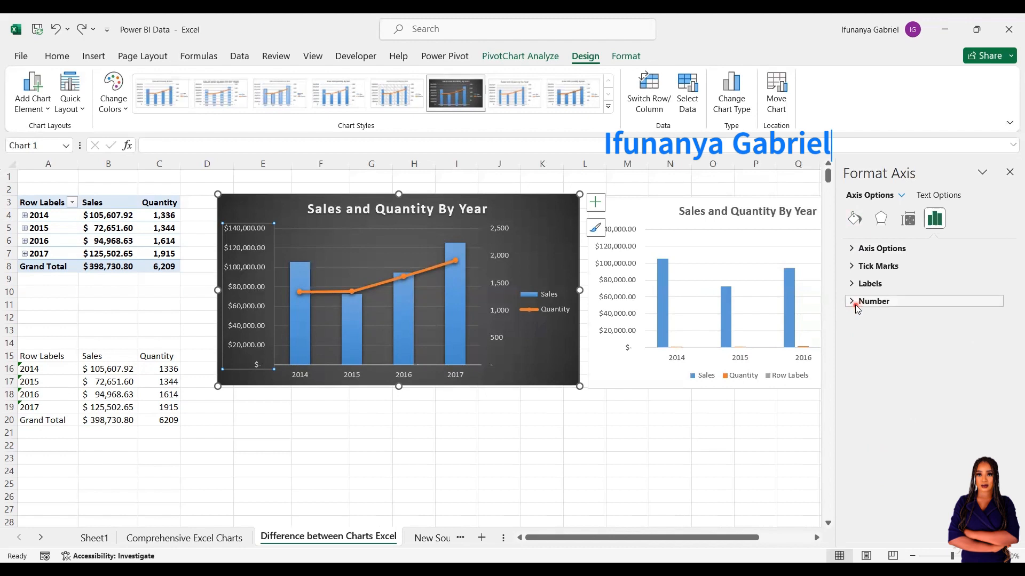
click(855, 302)
click(854, 302)
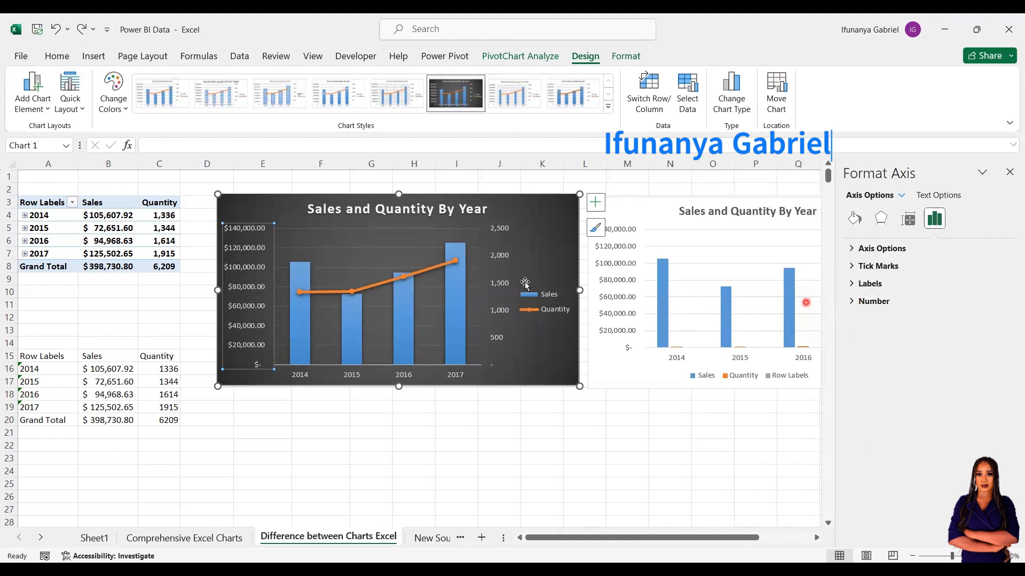
Add data labels to the chart and select the Sales labels.
click(595, 205)
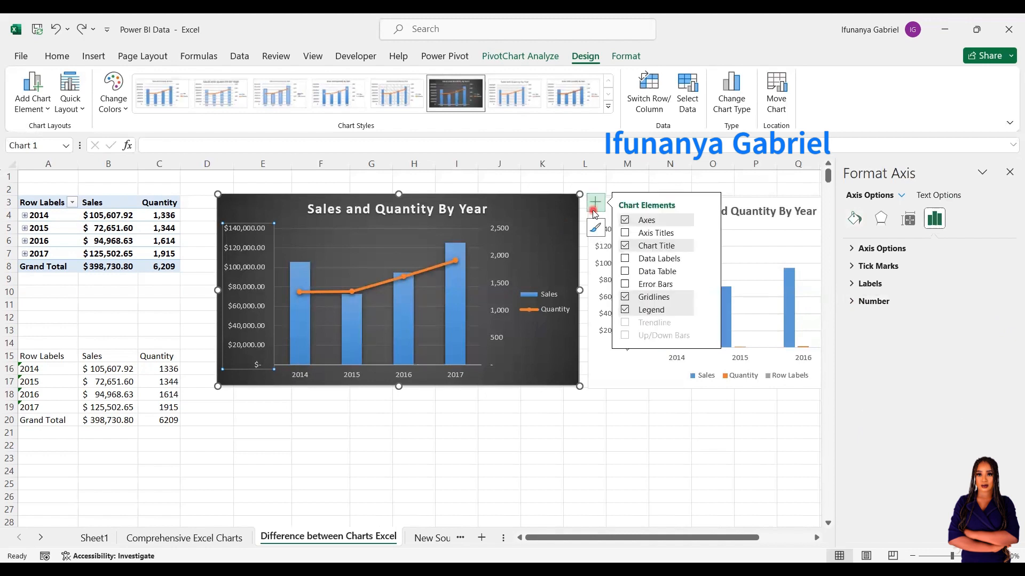
click(625, 259)
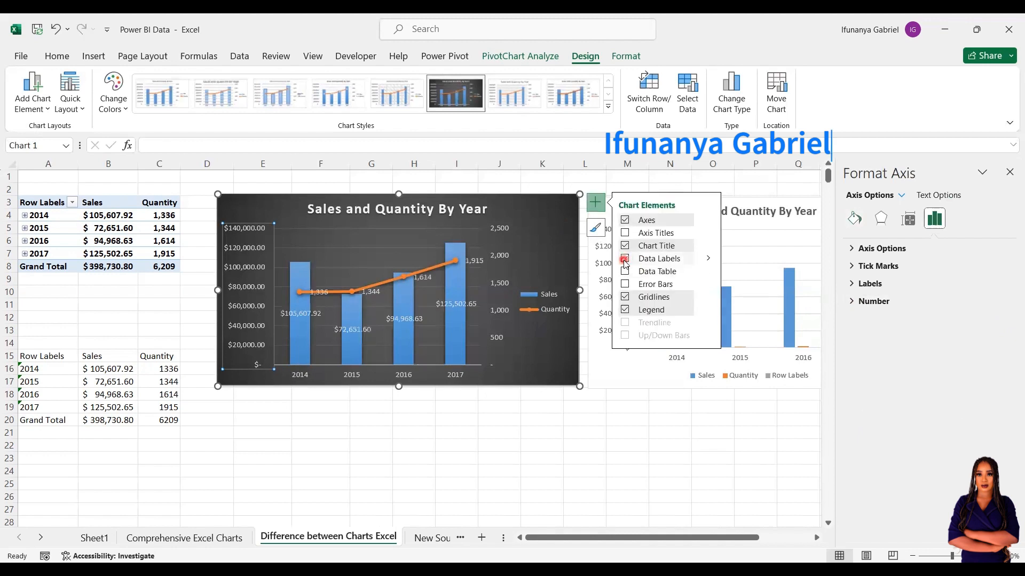
click(304, 317)
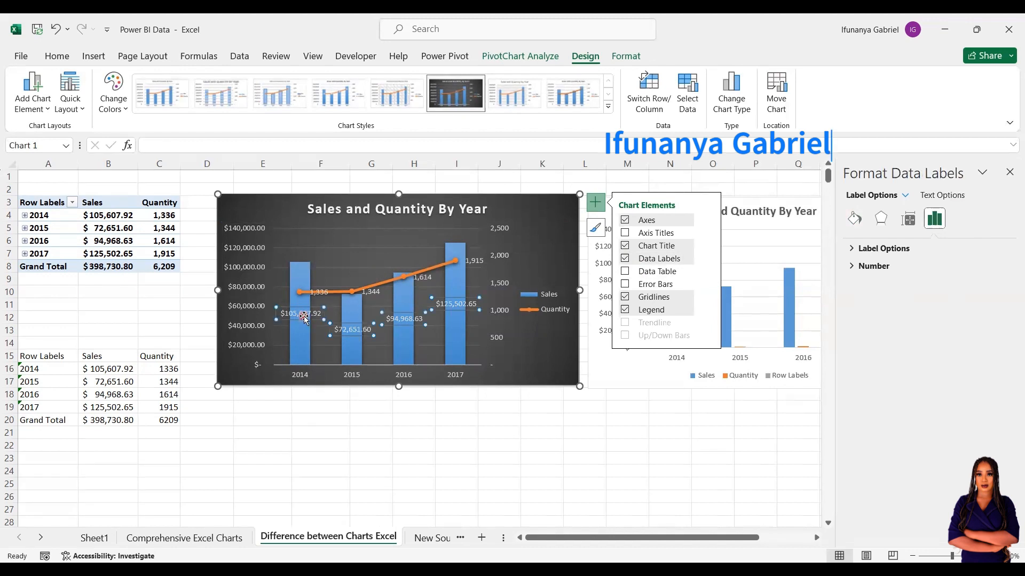
Give the Sales labels the custom number format $#,##, "K" to show thousands.
click(853, 266)
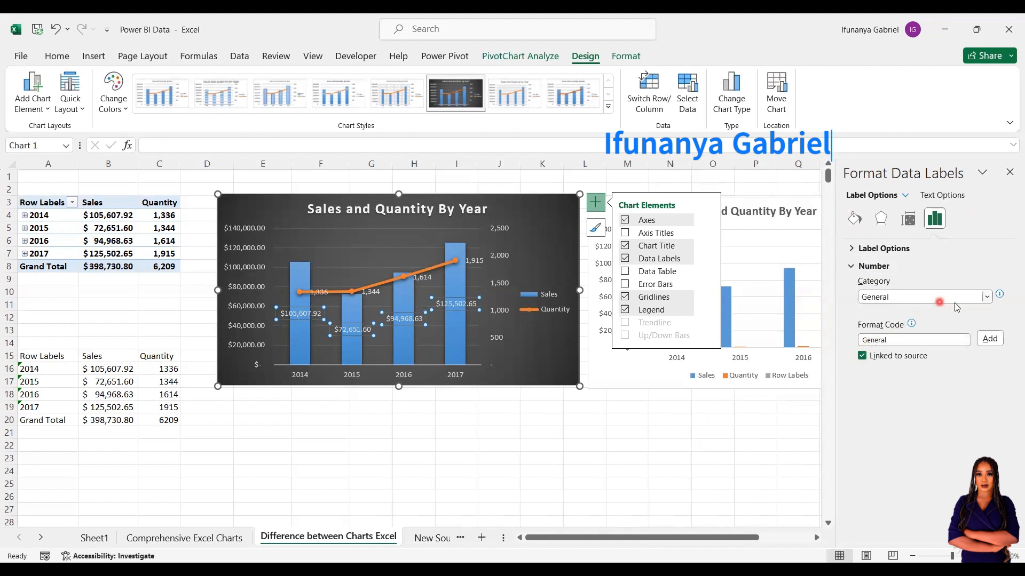
click(982, 298)
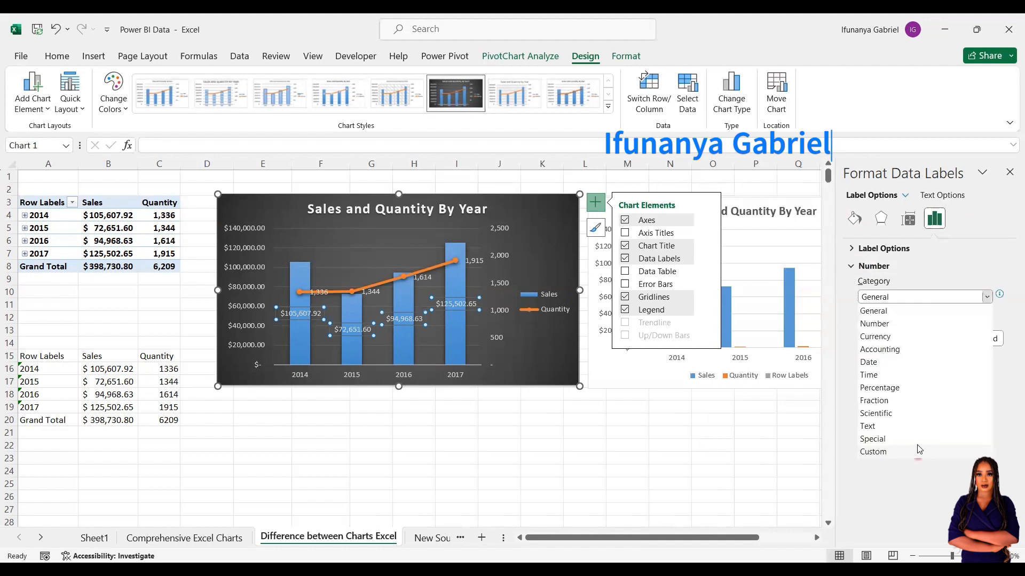
click(873, 452)
click(961, 366)
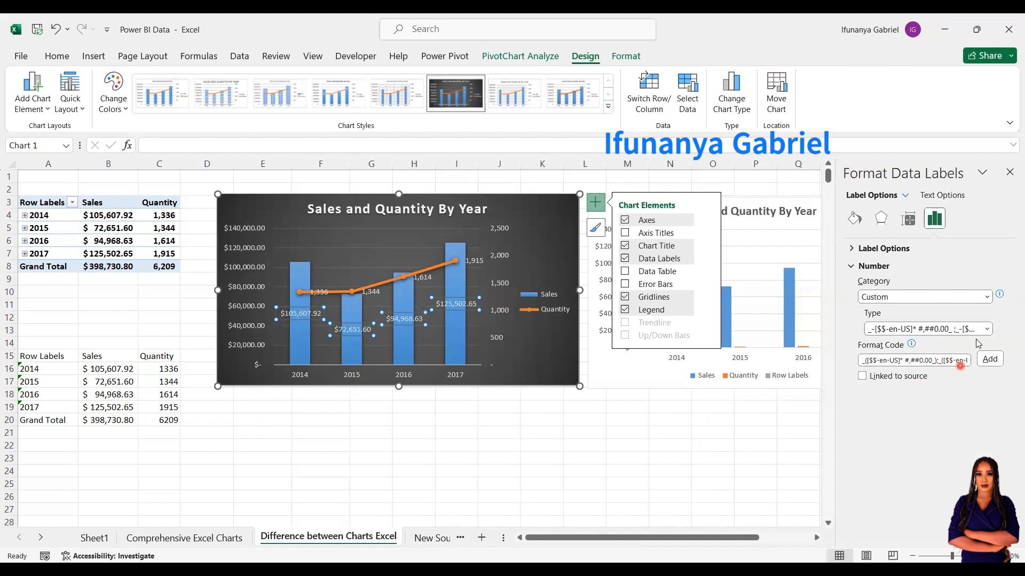
click(947, 365)
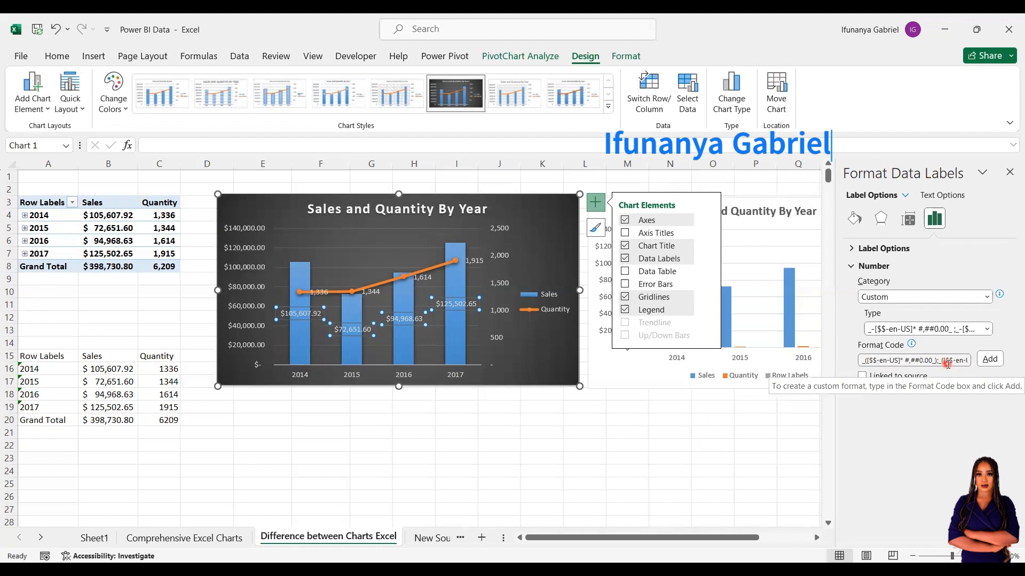
click(947, 364)
key(BackSpace)
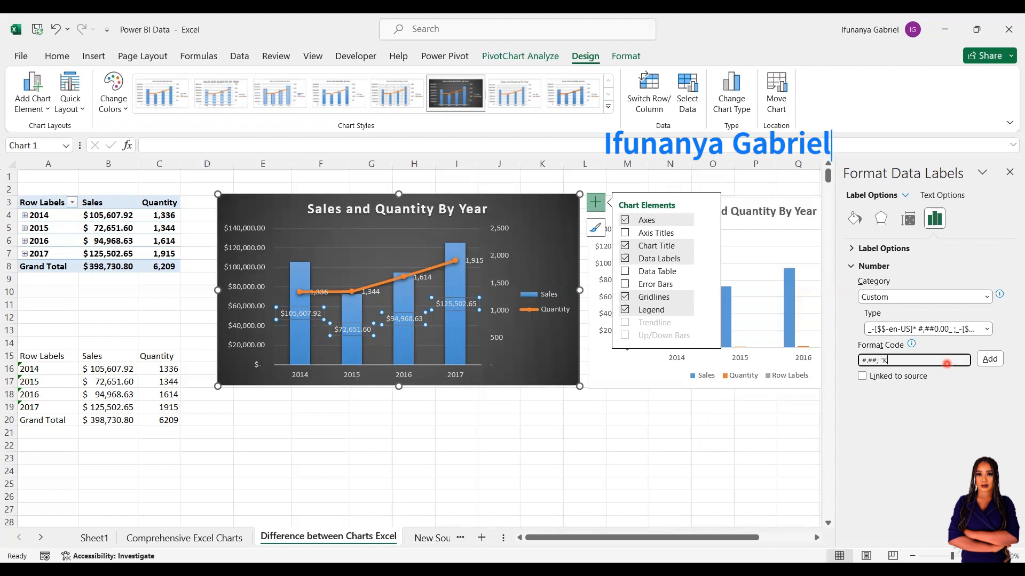
click(989, 358)
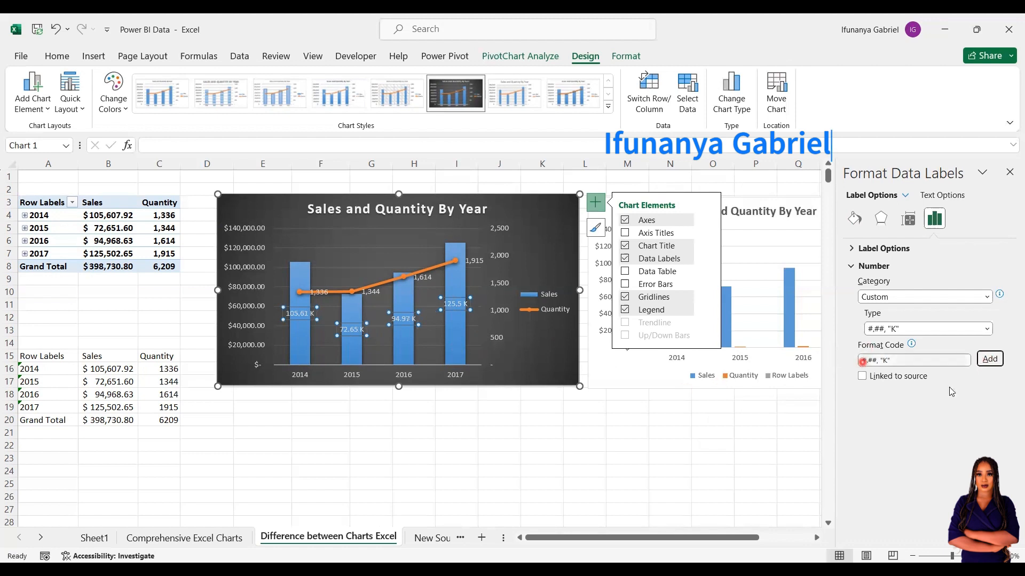
click(862, 361)
text($)
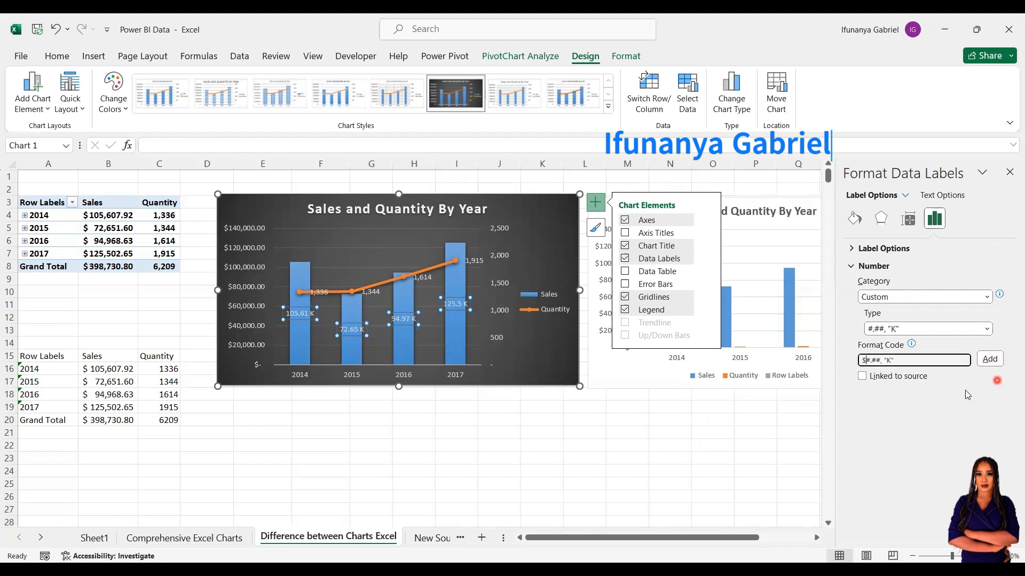
click(985, 364)
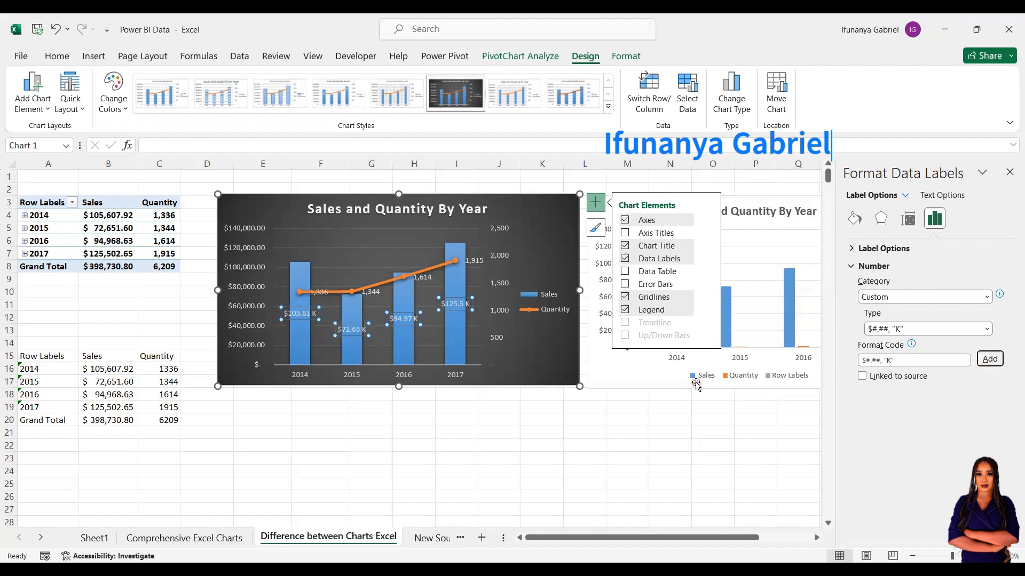
Style the Sales labels with Blue Accent 1 Darker 25% fill and bold white size-10 text.
click(57, 56)
click(237, 103)
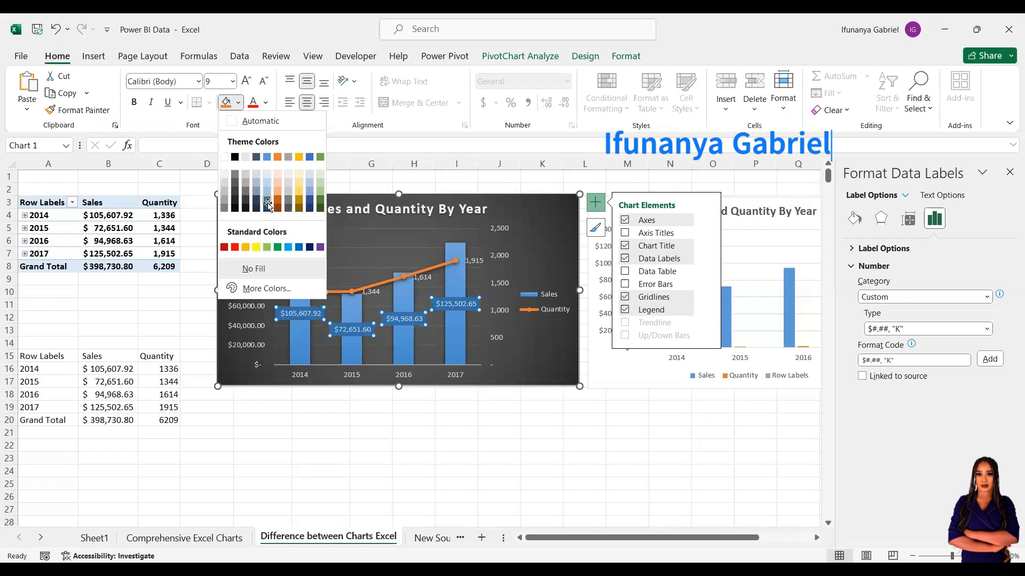
click(267, 202)
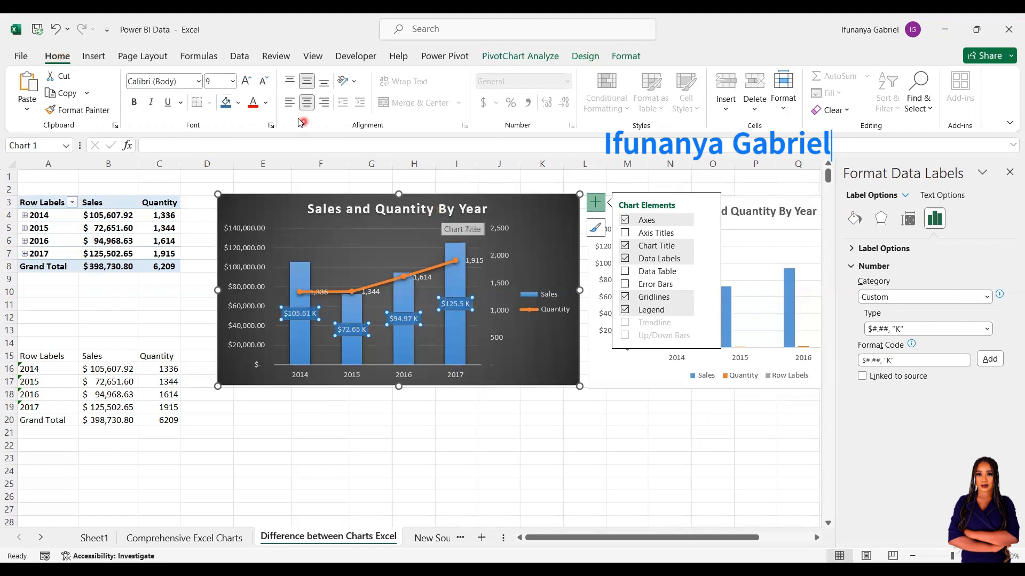
click(268, 104)
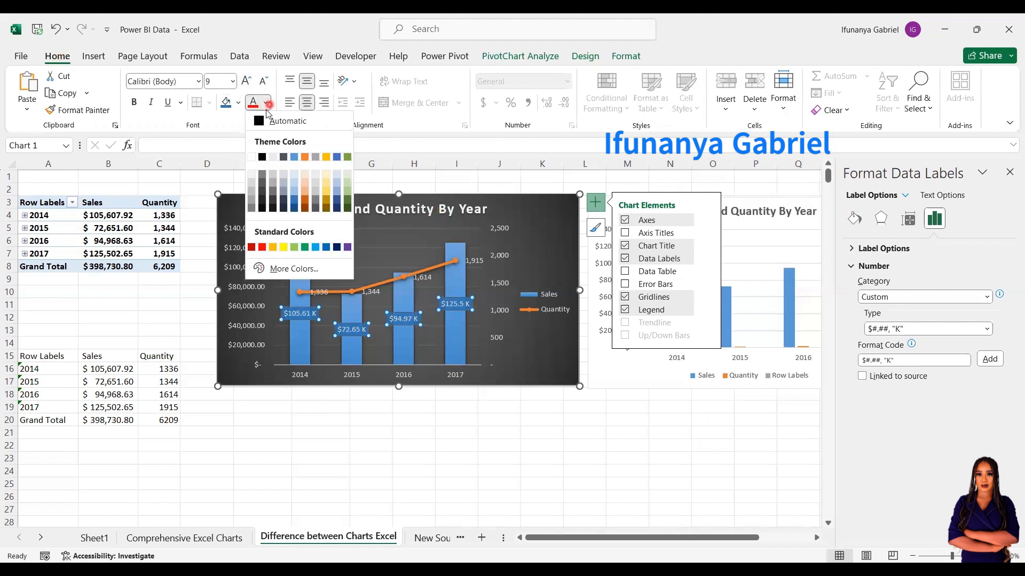
click(251, 158)
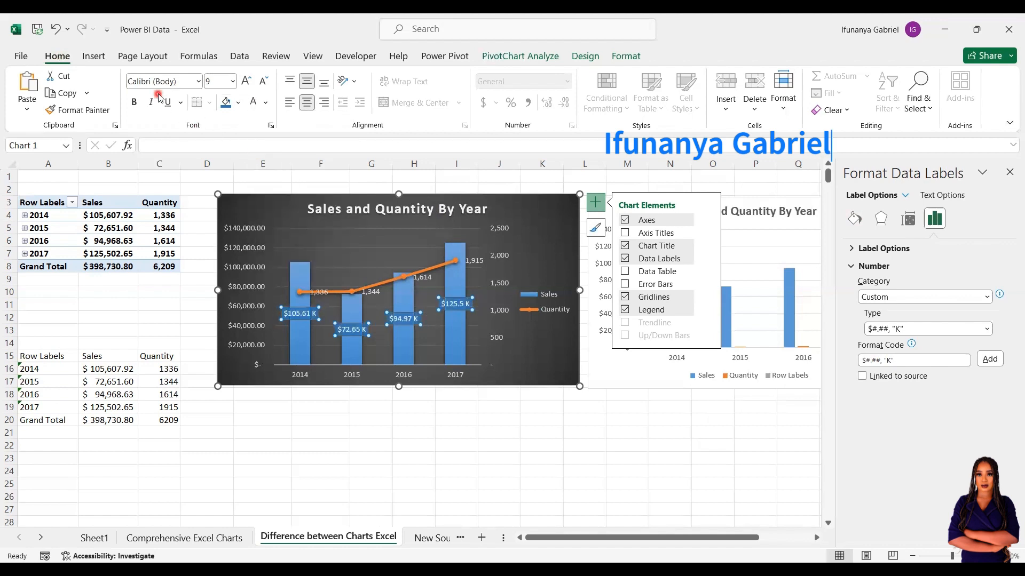
click(133, 102)
click(248, 82)
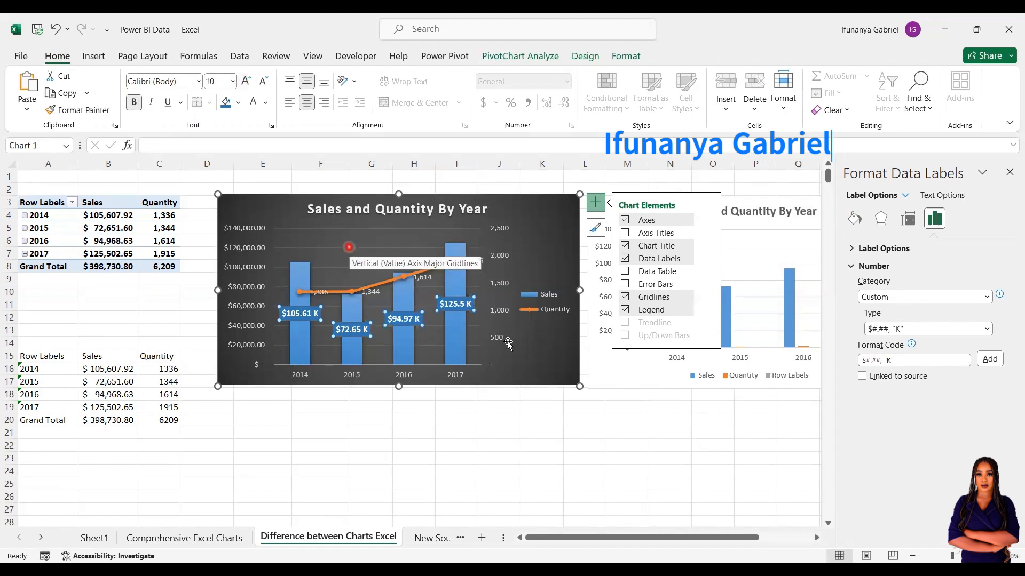
Give the Quantity labels an Orange Accent 2 Lighter 40% fill with bold white size-10 text.
click(374, 295)
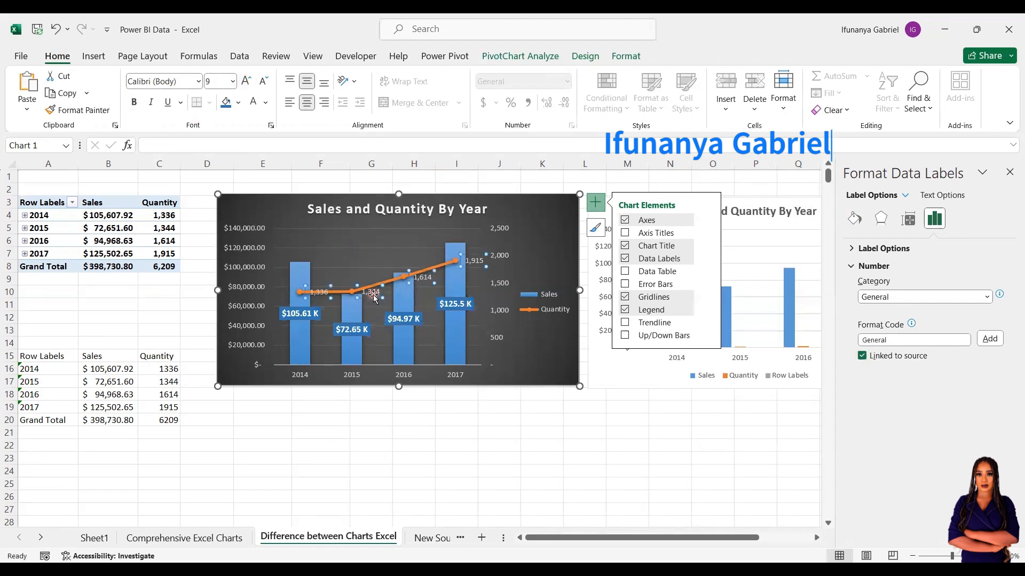
click(239, 104)
click(239, 105)
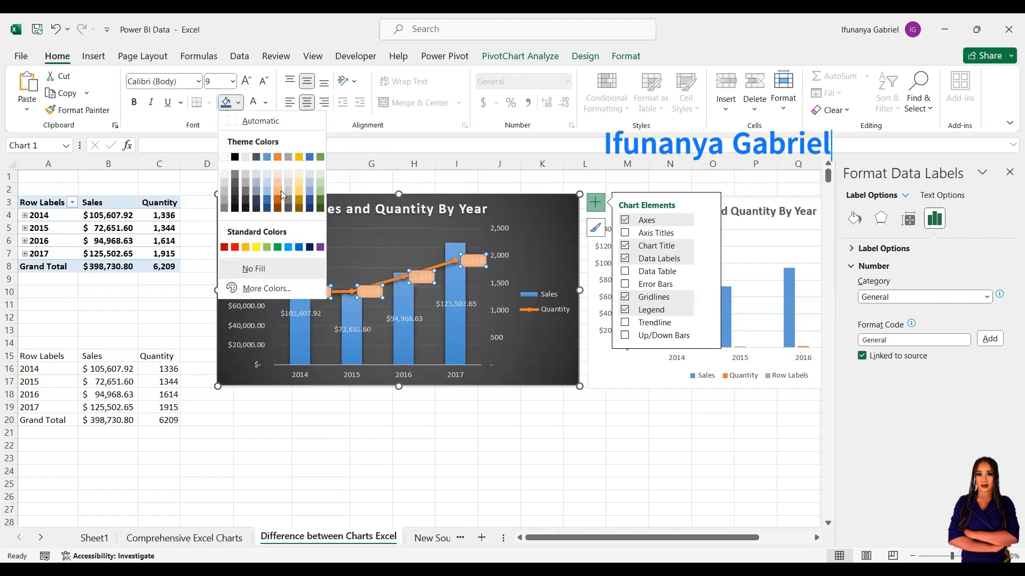
click(281, 190)
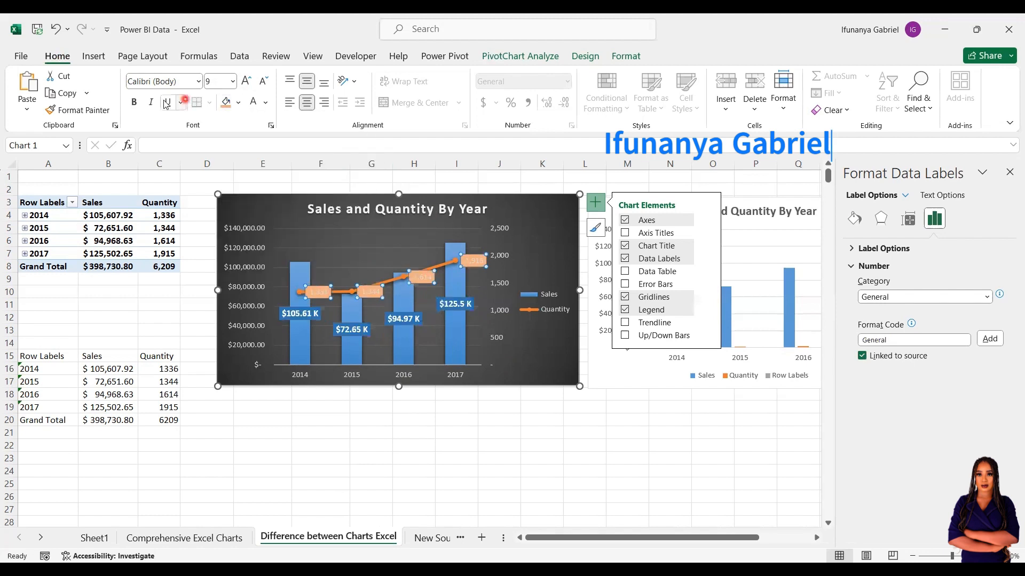
click(133, 103)
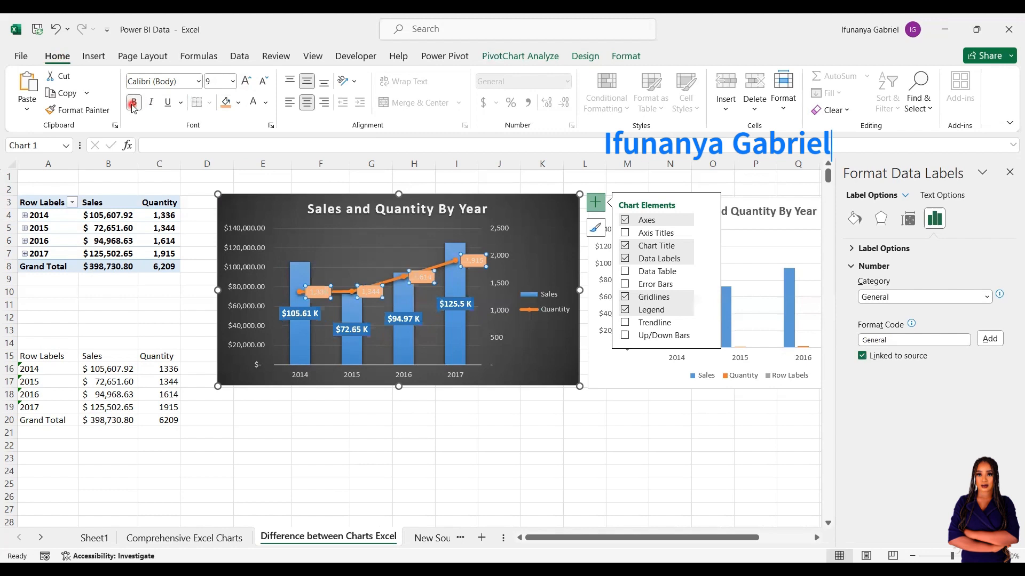
click(256, 105)
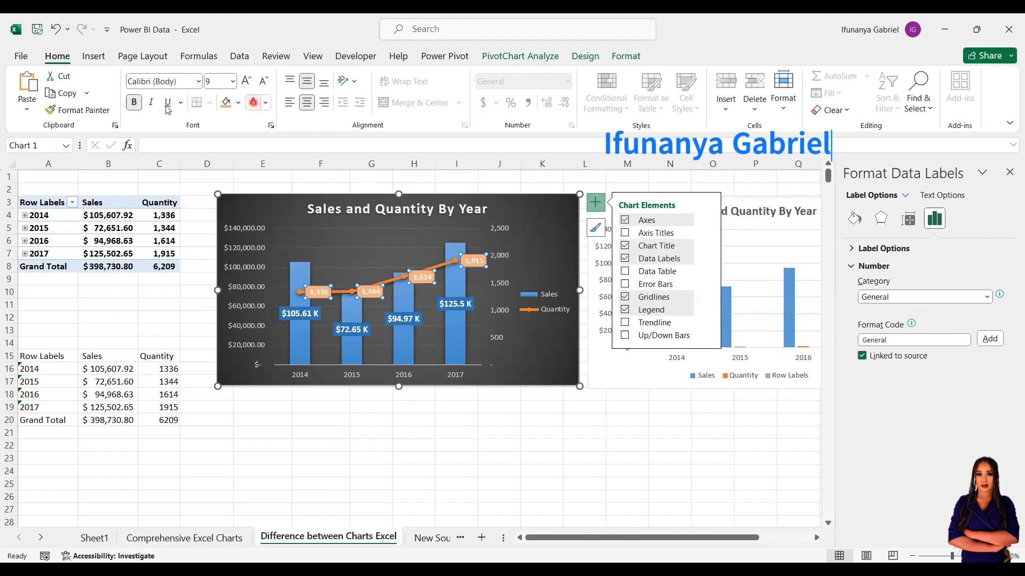
click(247, 81)
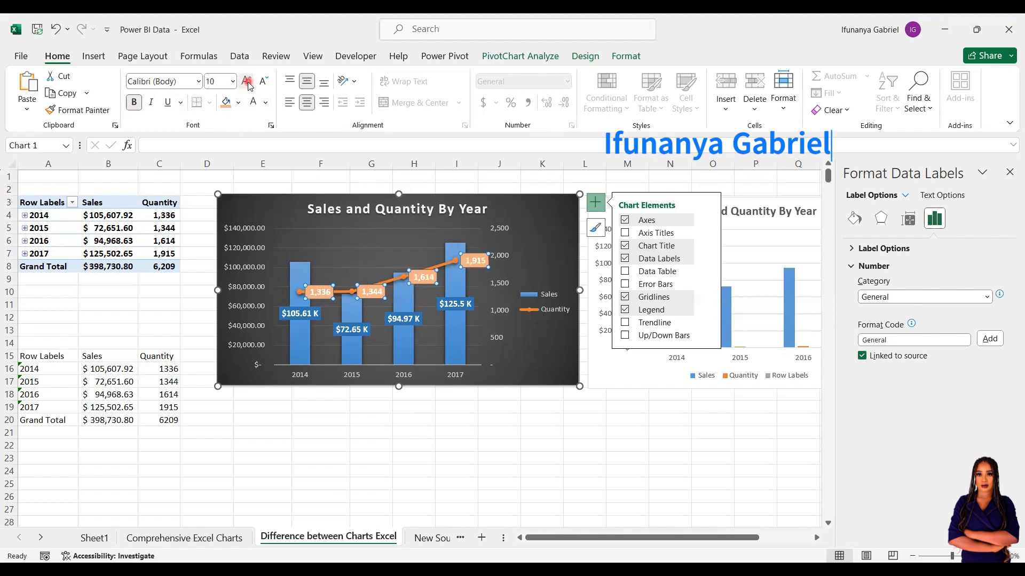
click(427, 417)
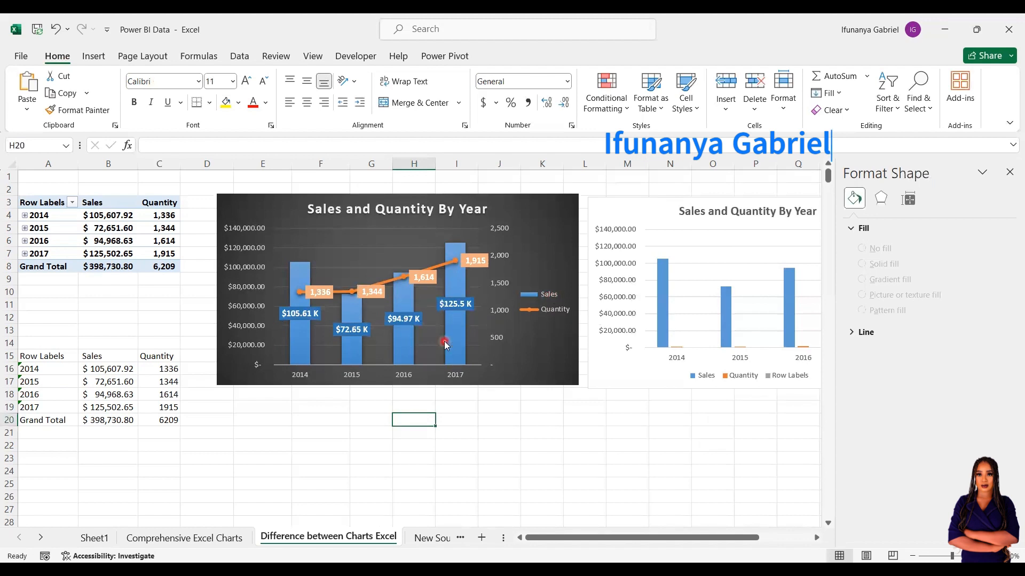
Hide the left sales and right quantity value axes, keeping the year axis labels visible.
click(242, 293)
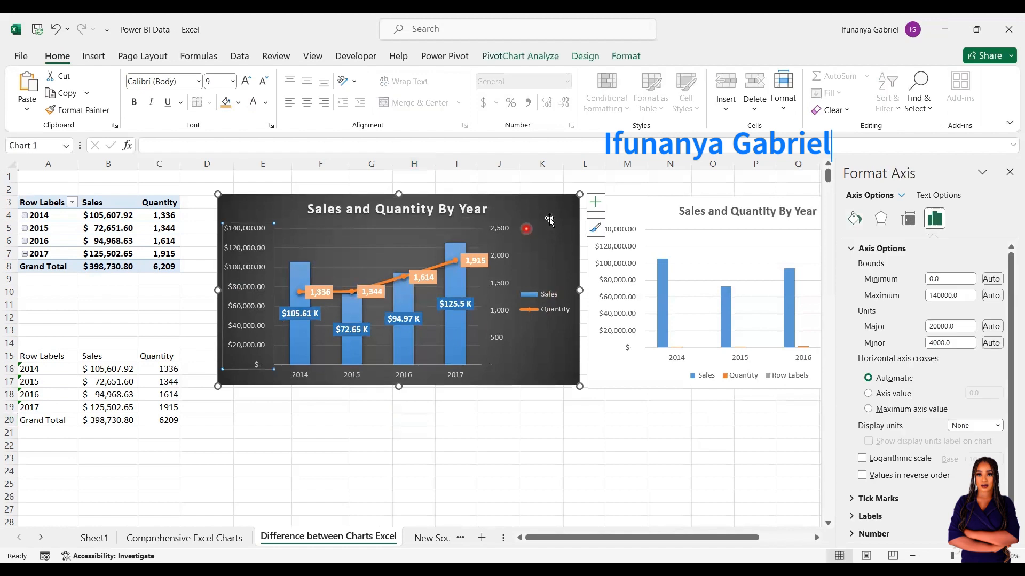
click(602, 209)
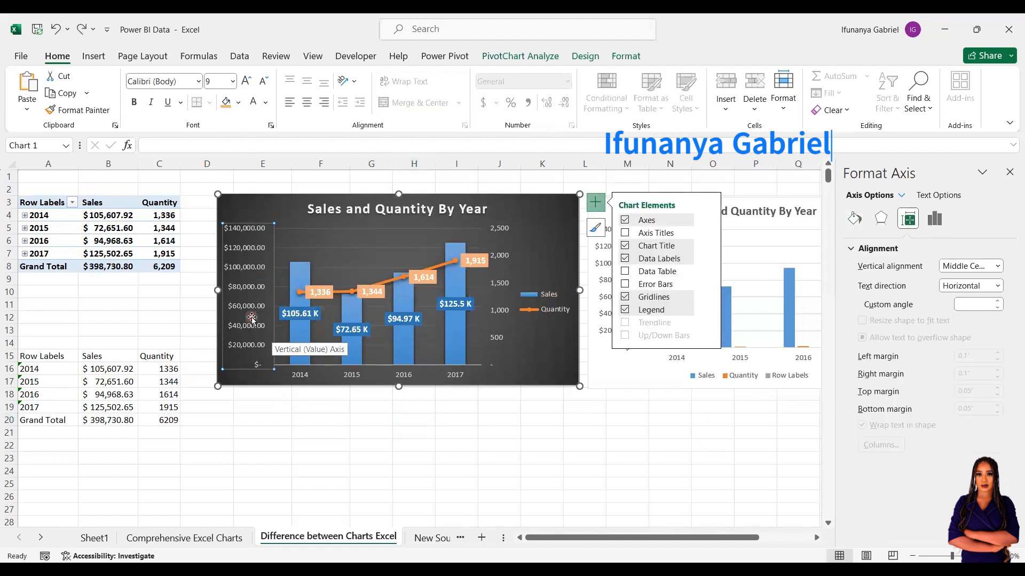
click(502, 268)
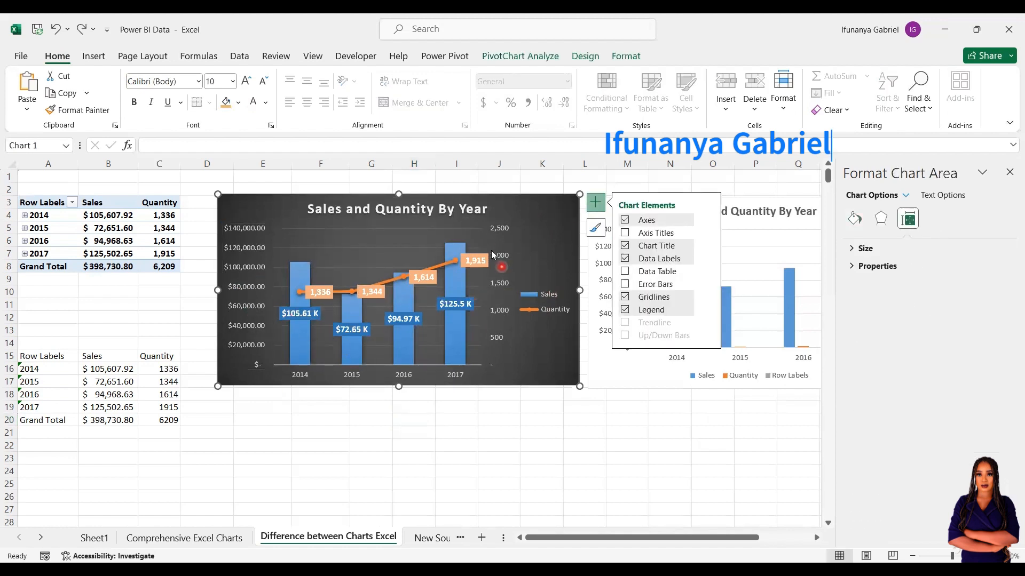
click(257, 261)
click(708, 219)
click(731, 226)
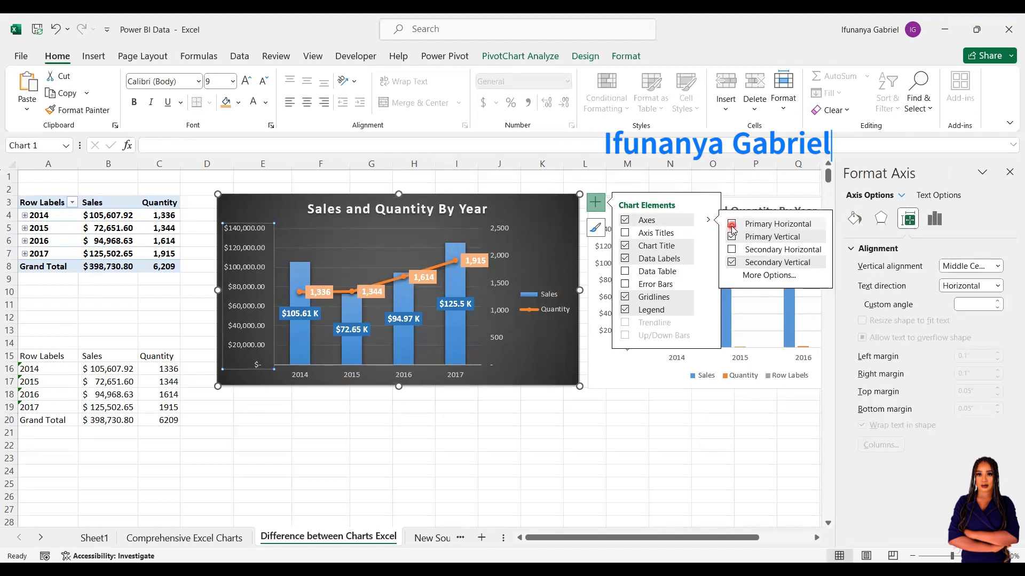
click(732, 224)
click(732, 238)
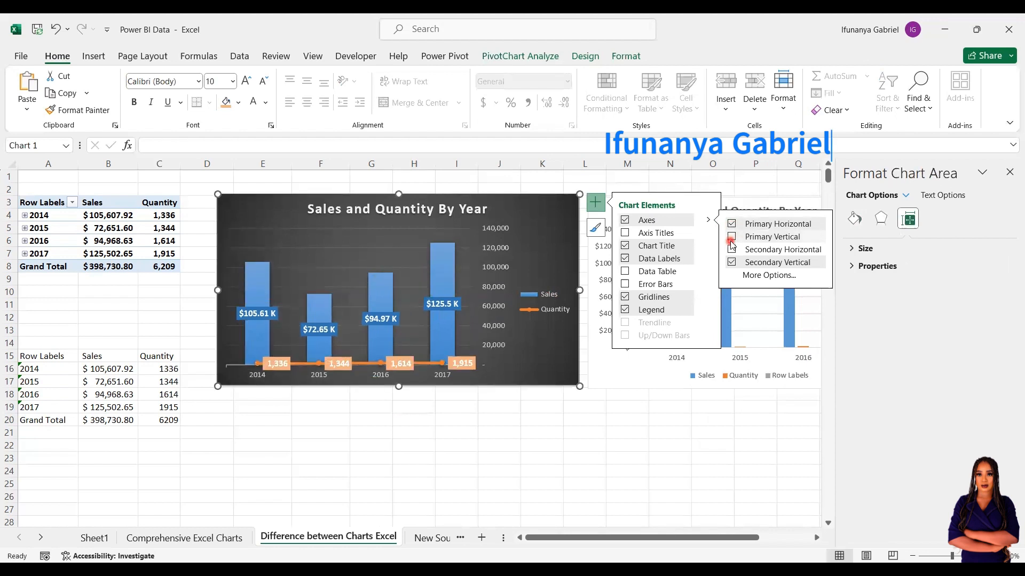
click(732, 262)
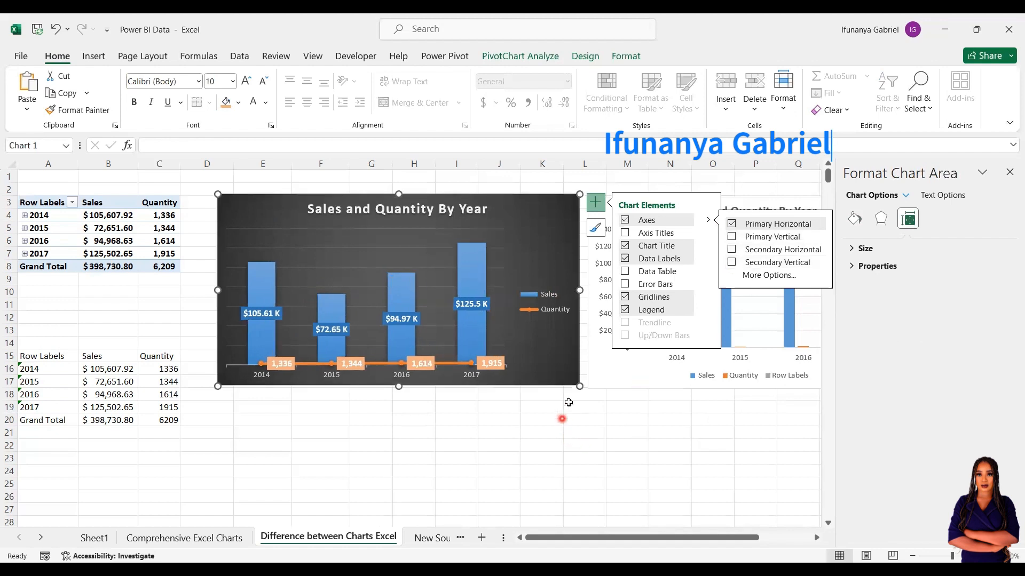
Enlarge the year axis labels to size 10 and turn off the chart gridlines.
click(473, 377)
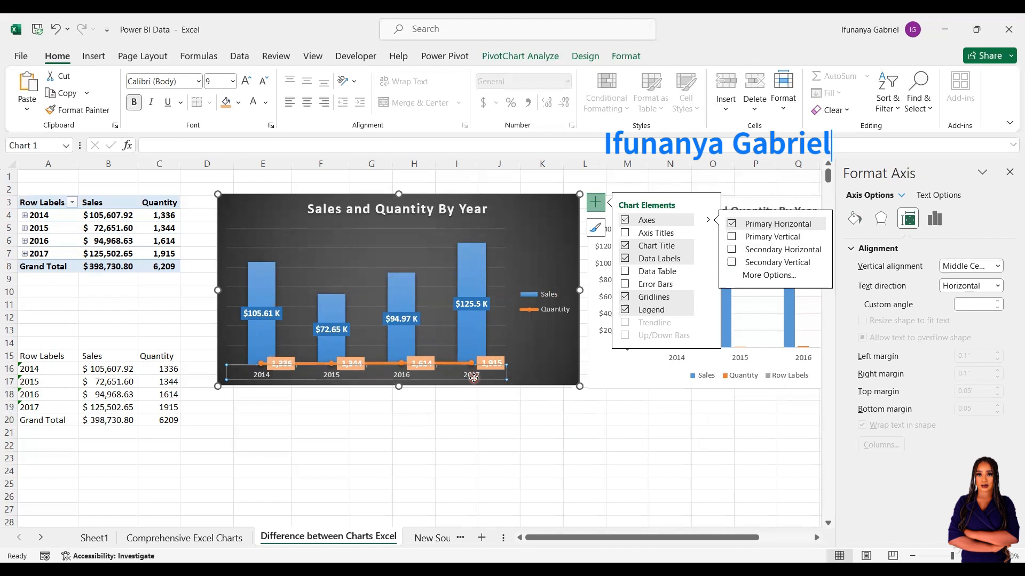
click(247, 81)
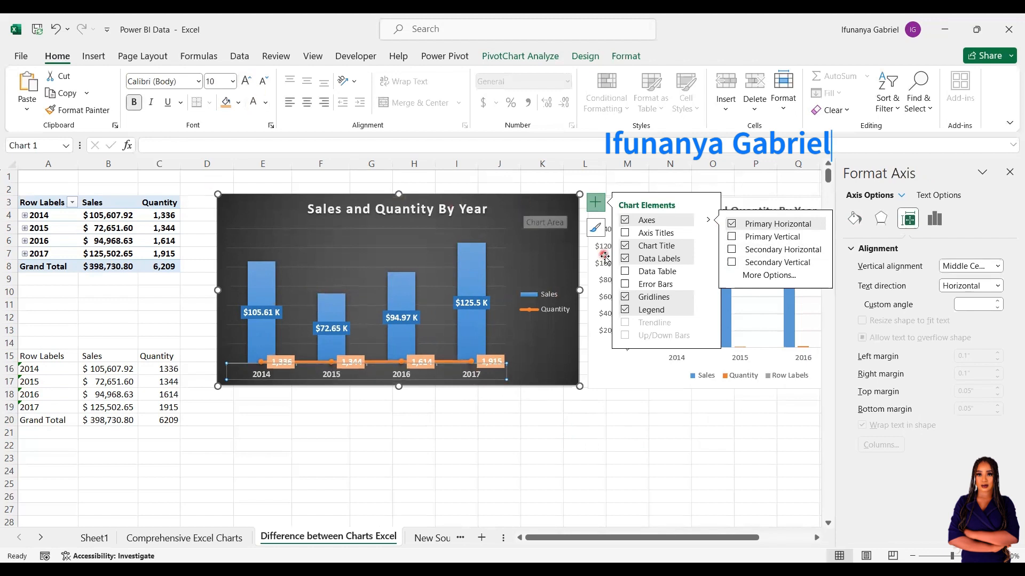
click(633, 286)
click(626, 299)
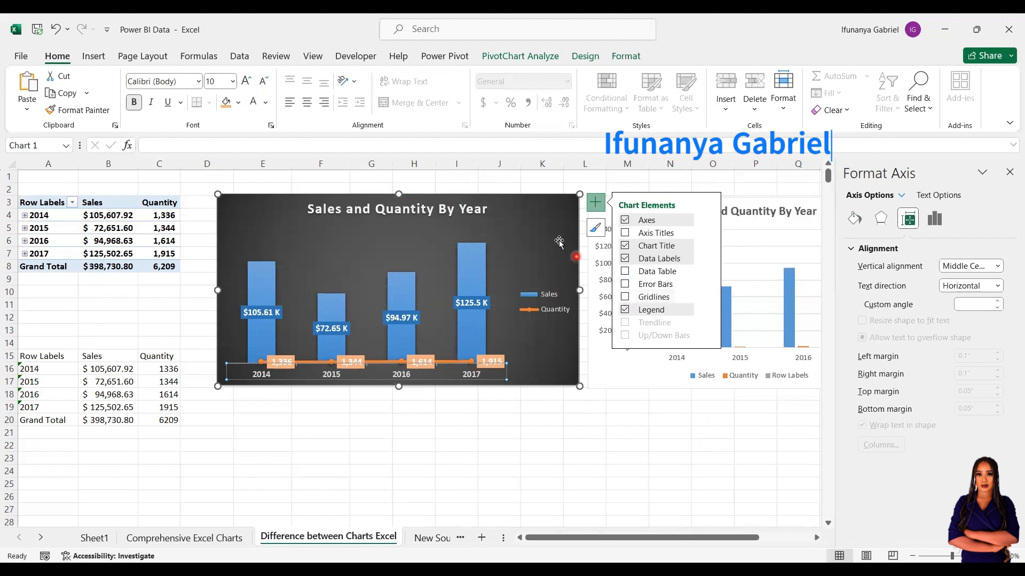
click(532, 226)
click(594, 57)
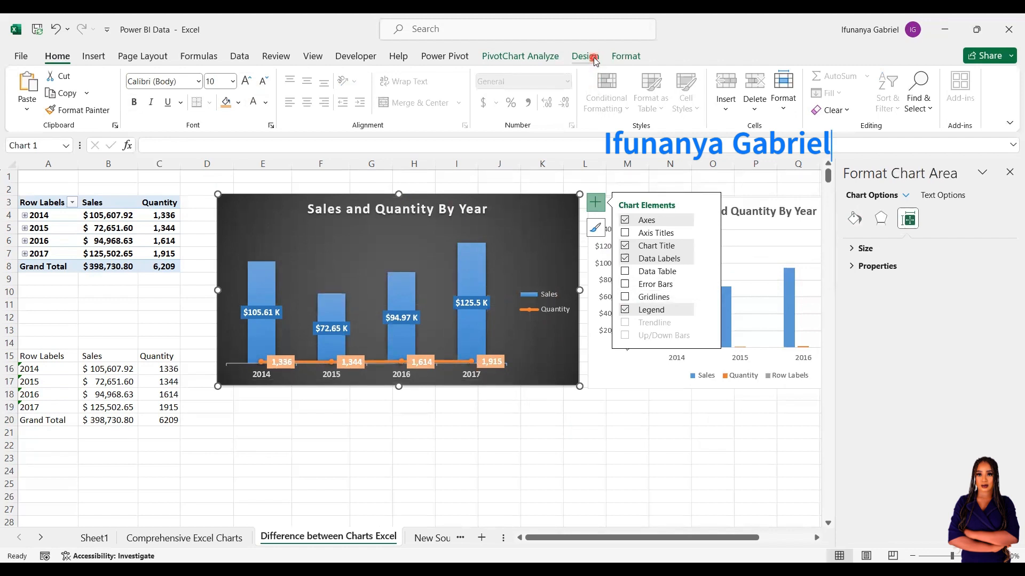
click(609, 109)
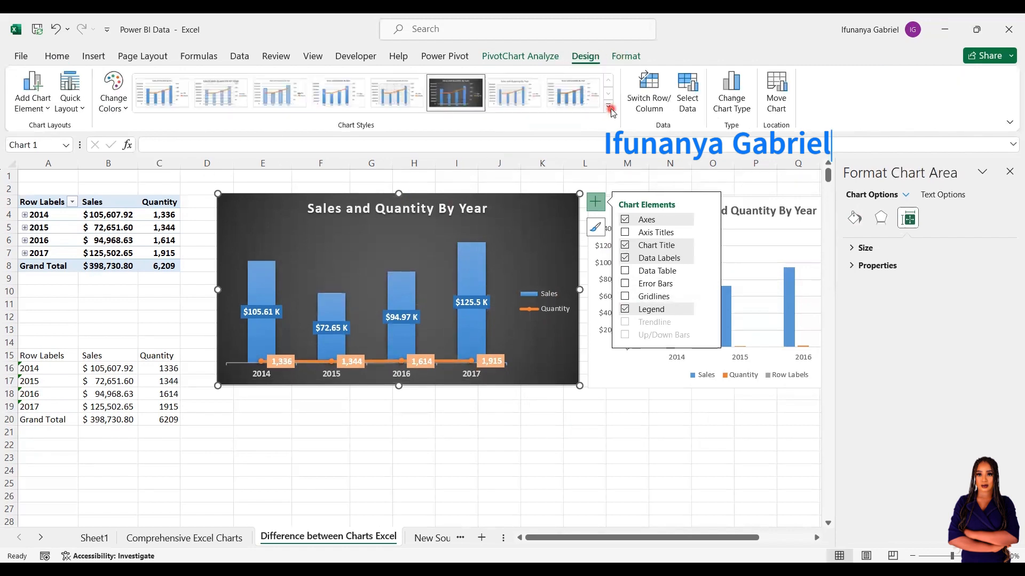
click(625, 62)
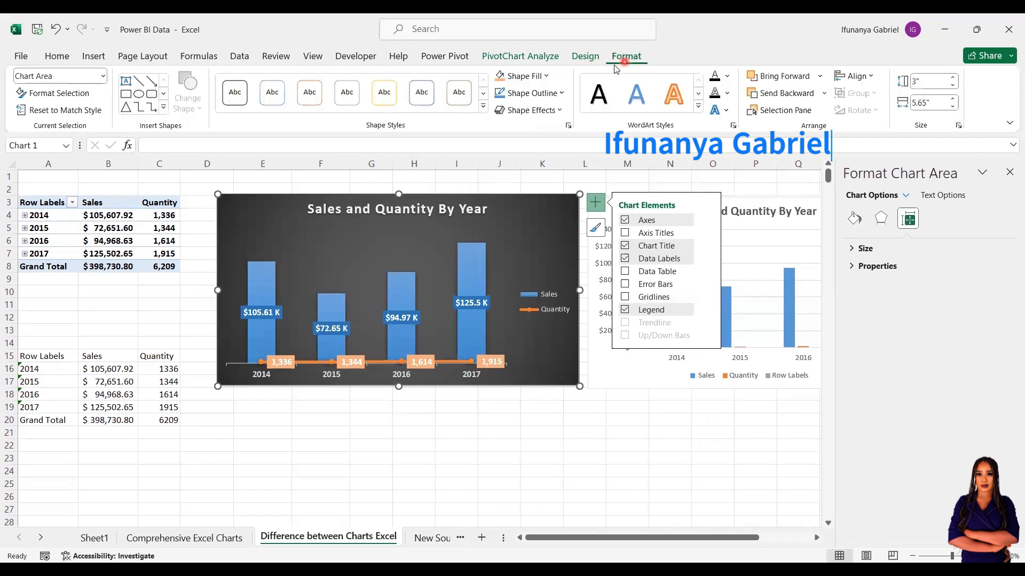
click(551, 78)
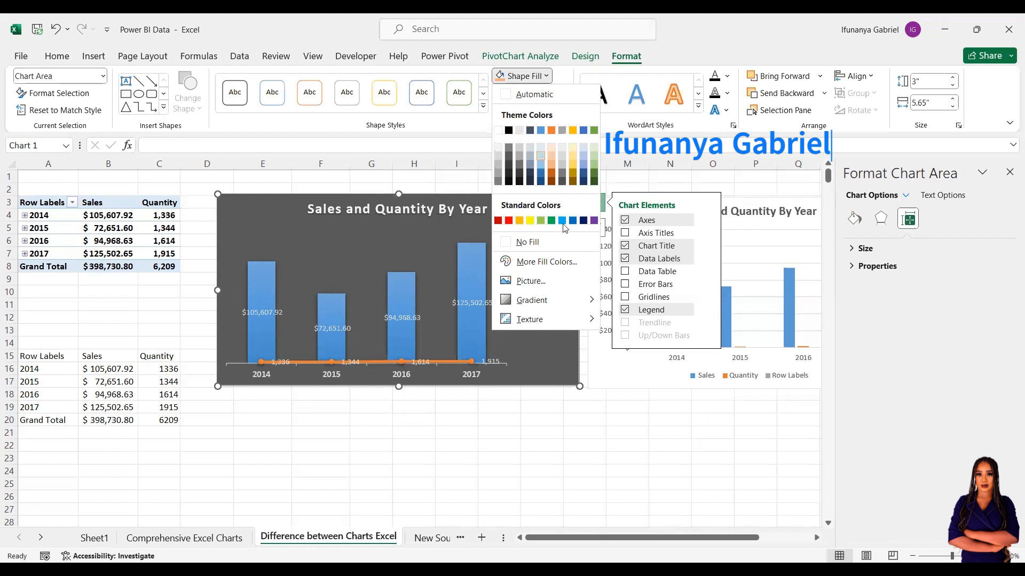
click(624, 401)
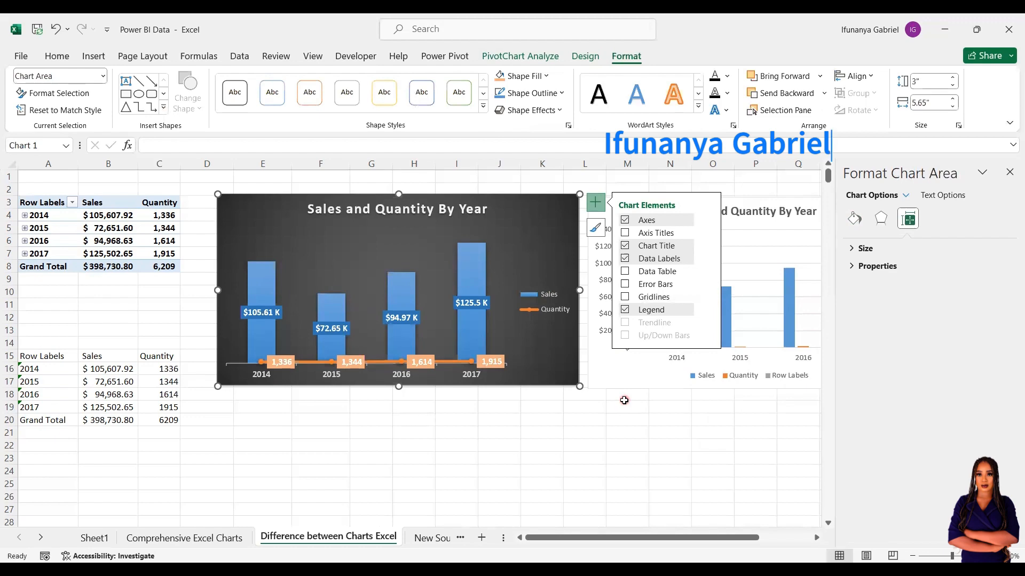
Enlarge the chart to 3.6 by 6.07 inches, undoing an accidental move.
drag(580, 386, 607, 425)
mouse_move(512, 218)
mouse_down()
mouse_move(506, 276)
mouse_move(513, 229)
mouse_up()
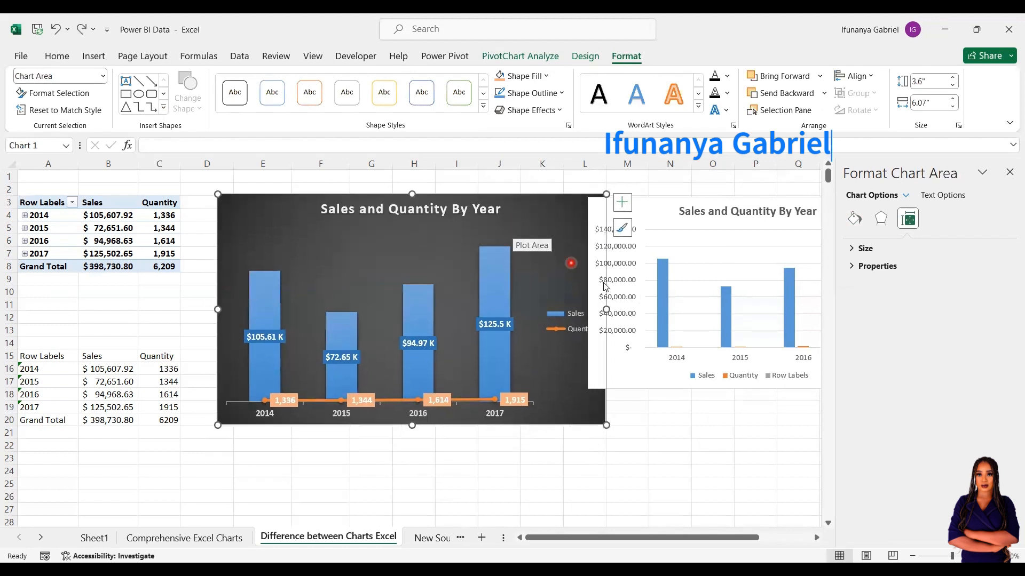
key(ctrl+z)
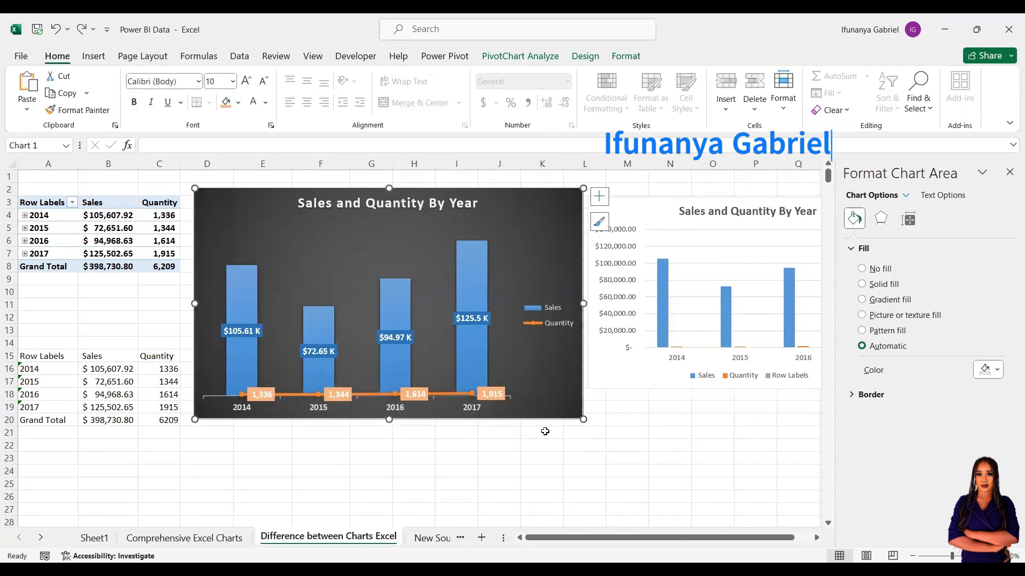
Turn on the chart axes but remove the secondary horizontal year axis along the top.
click(600, 197)
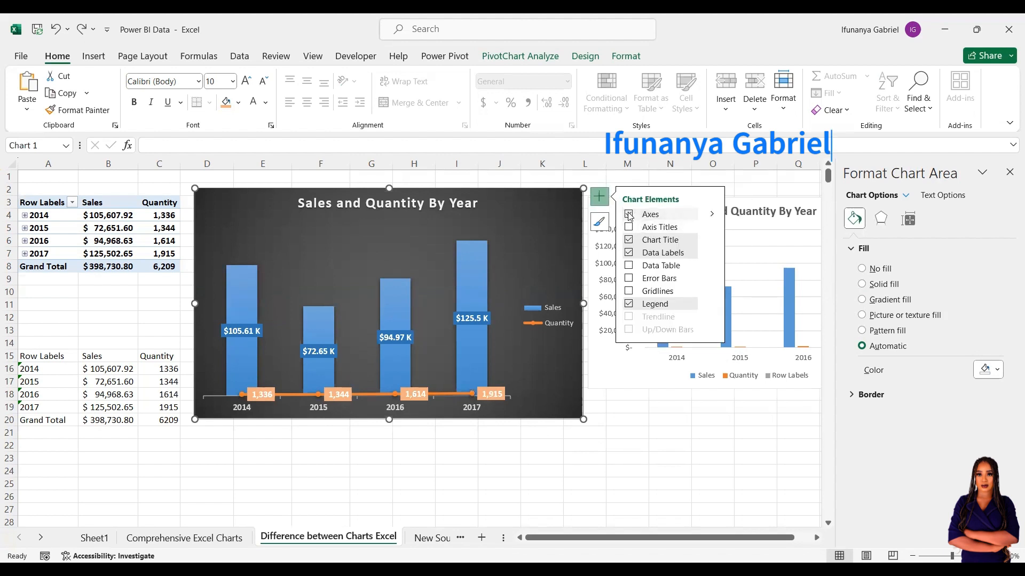
click(628, 214)
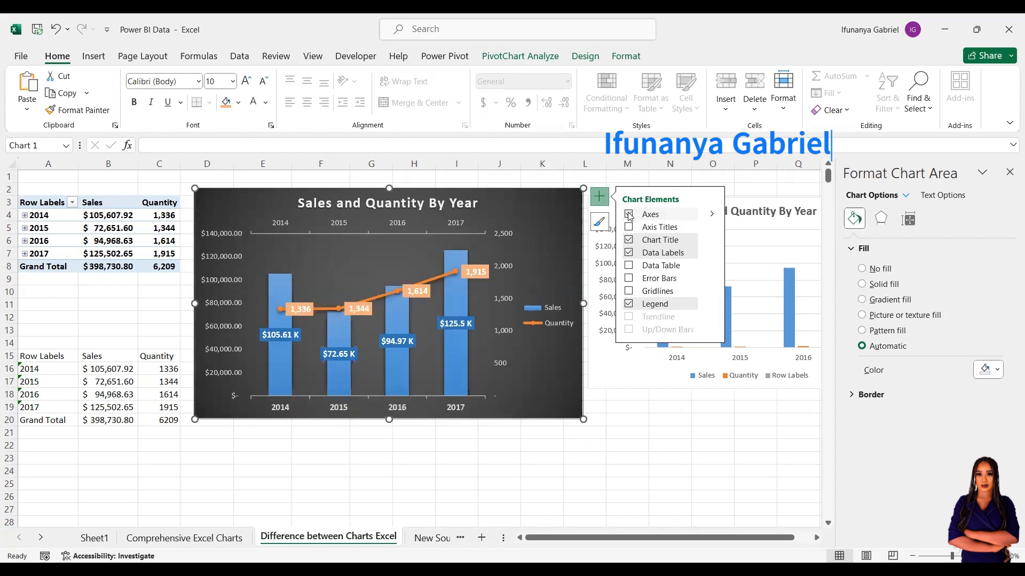
click(711, 214)
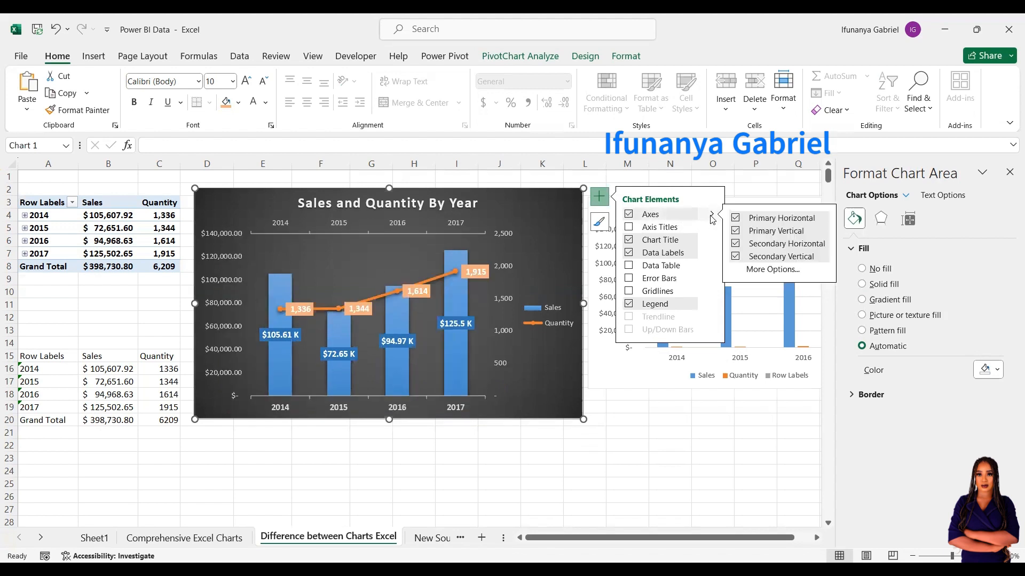
click(736, 244)
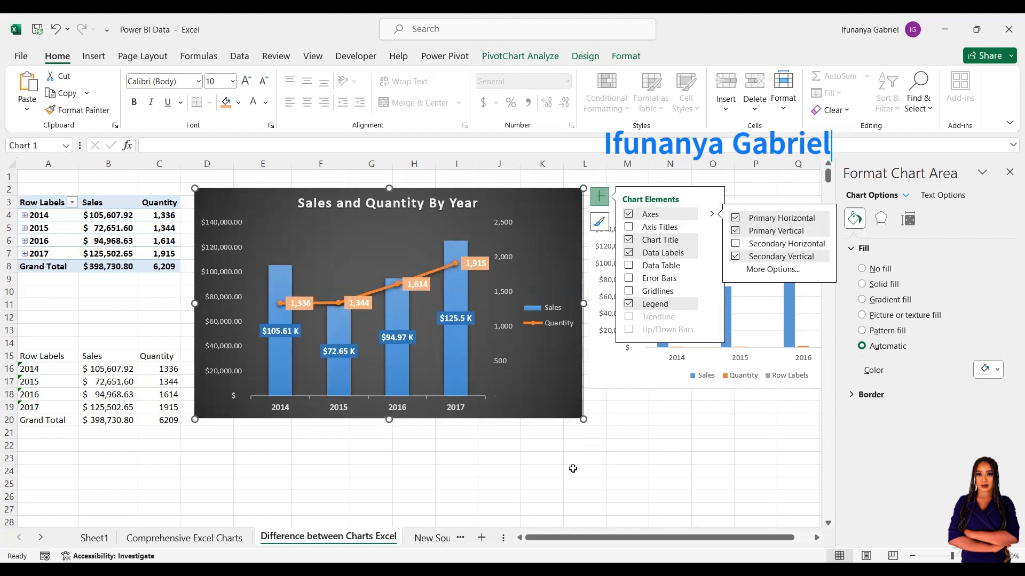
click(585, 483)
click(509, 312)
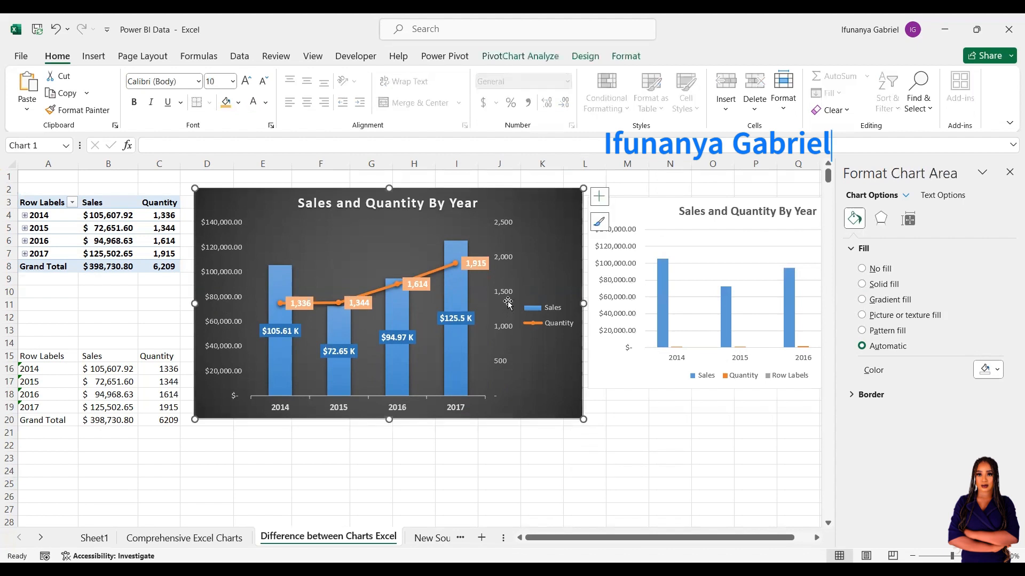
Hide the left dollar axis labels with font size 1 and a theme font colour.
click(211, 305)
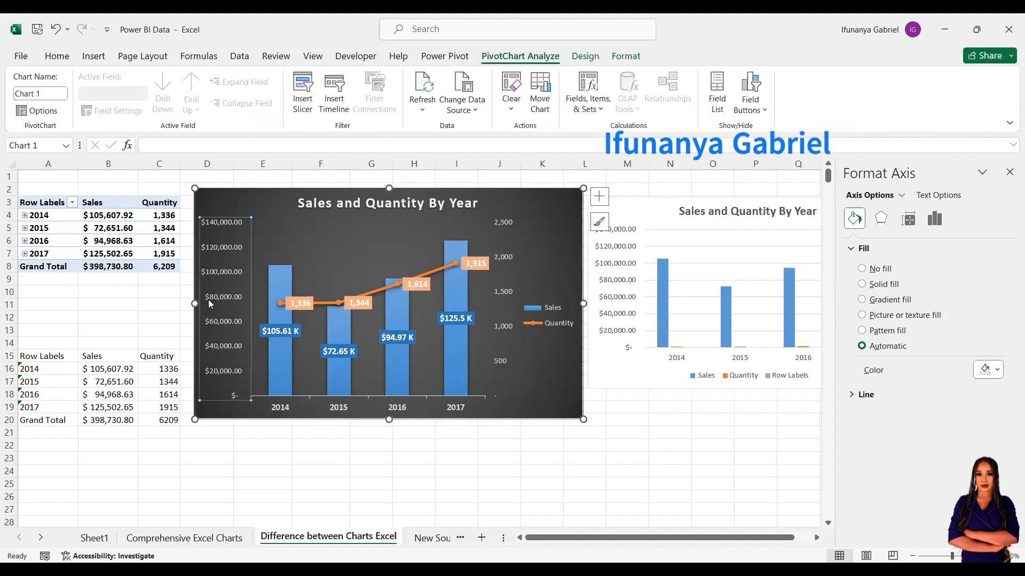
click(57, 56)
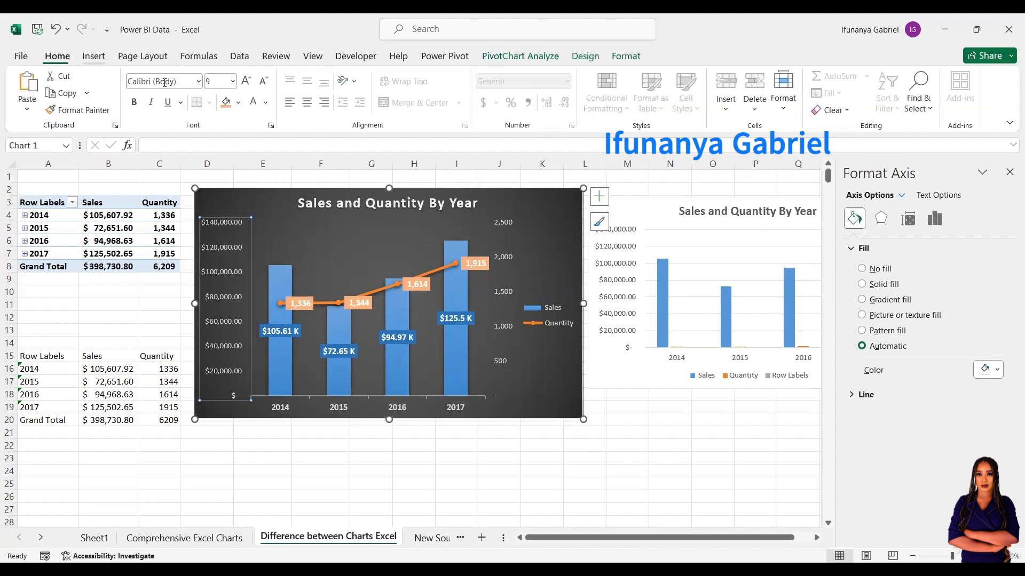
click(245, 81)
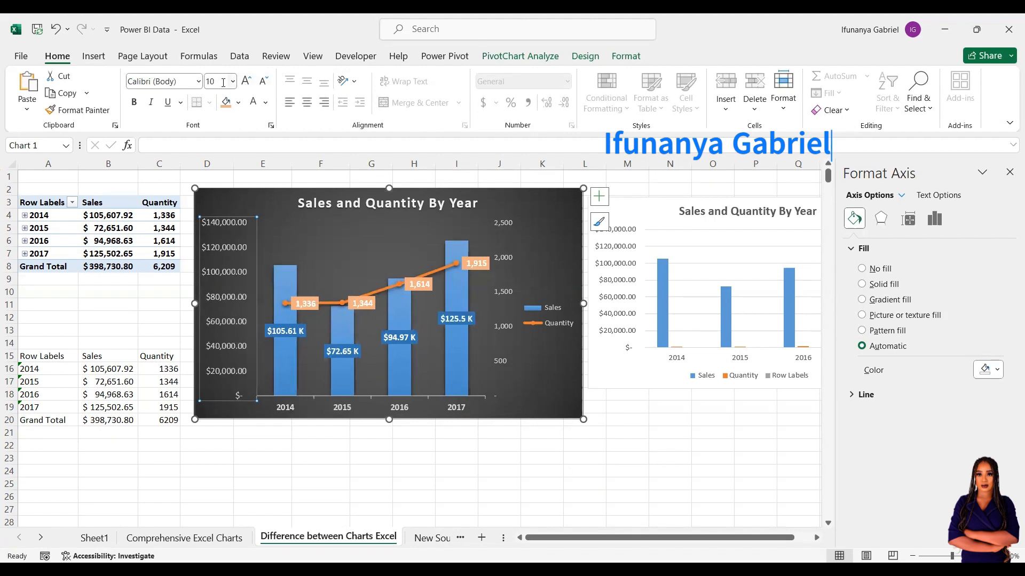
click(223, 83)
text(1)
key(Return)
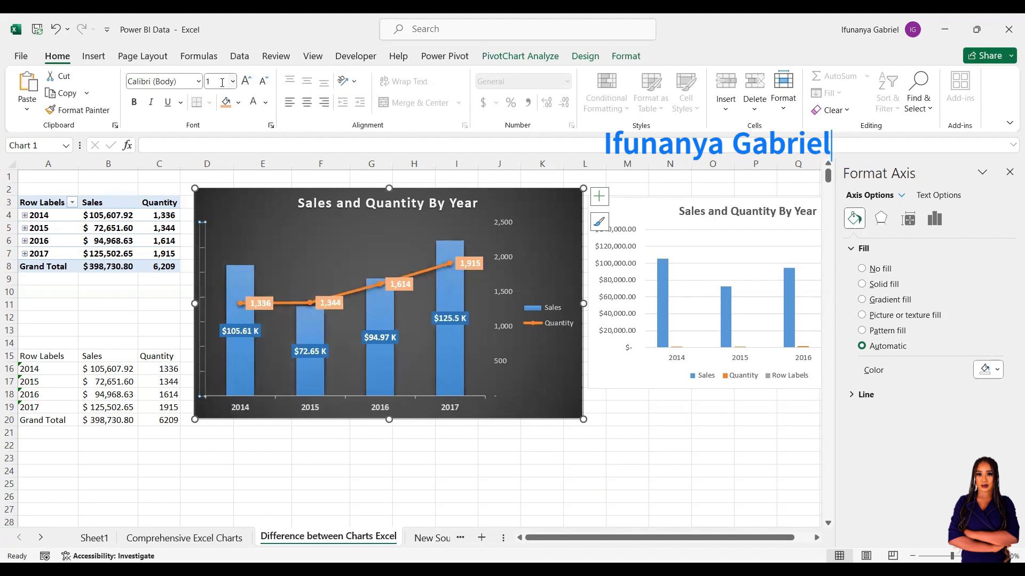
click(264, 104)
click(262, 157)
click(253, 230)
Hide the right quantity axis labels by setting their font size to 1.
click(499, 252)
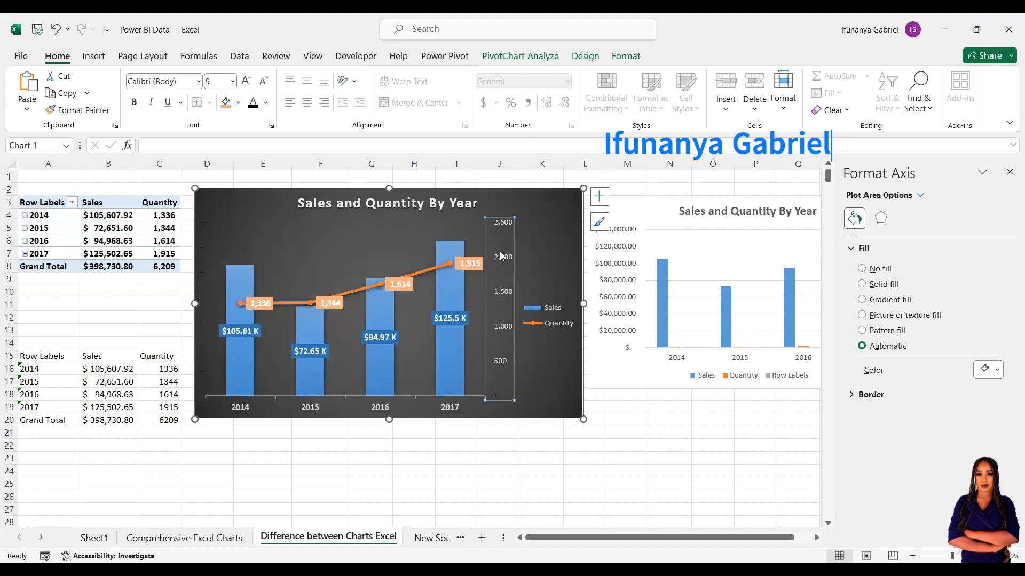
click(234, 82)
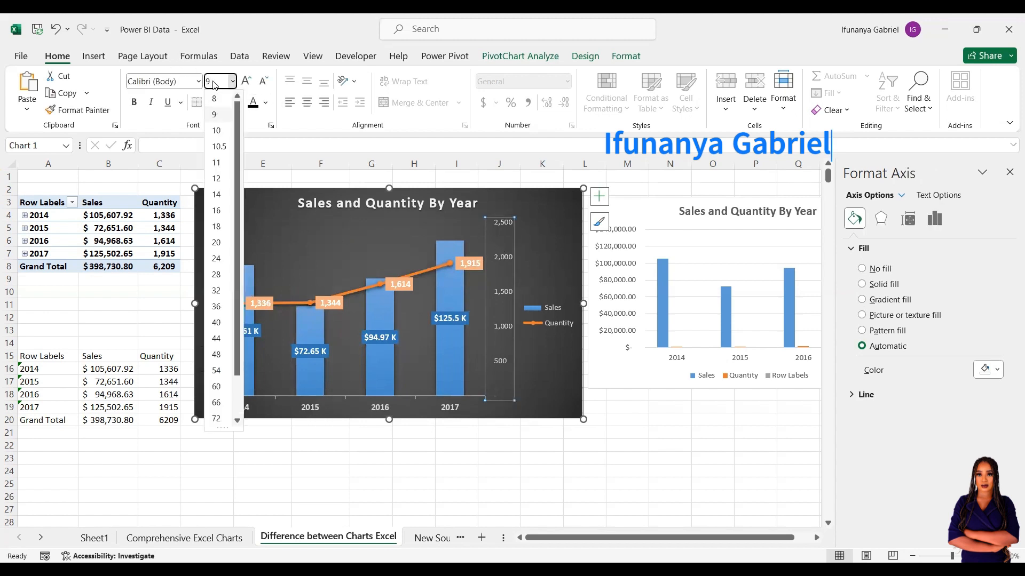
text(1)
key(Return)
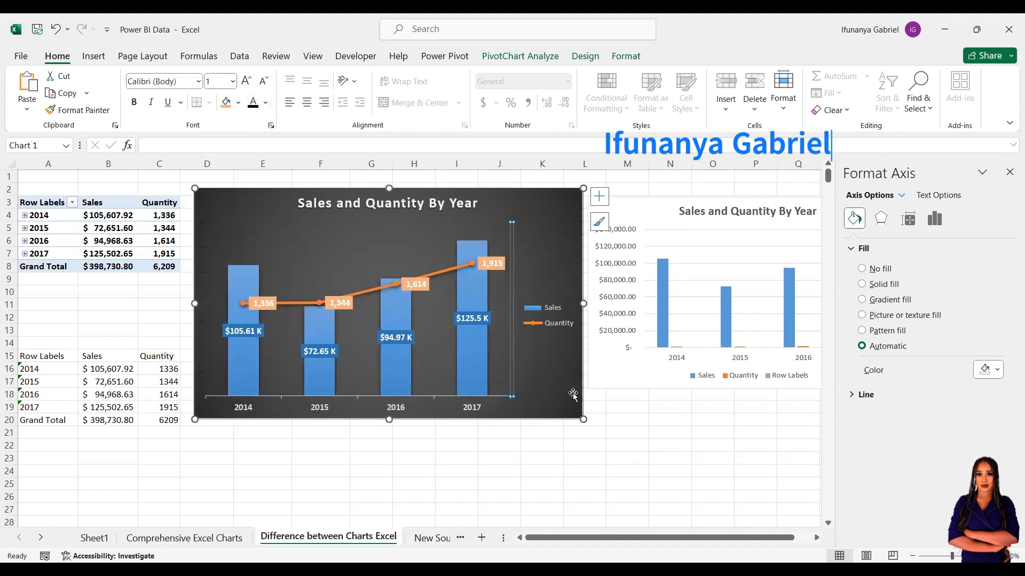
click(623, 436)
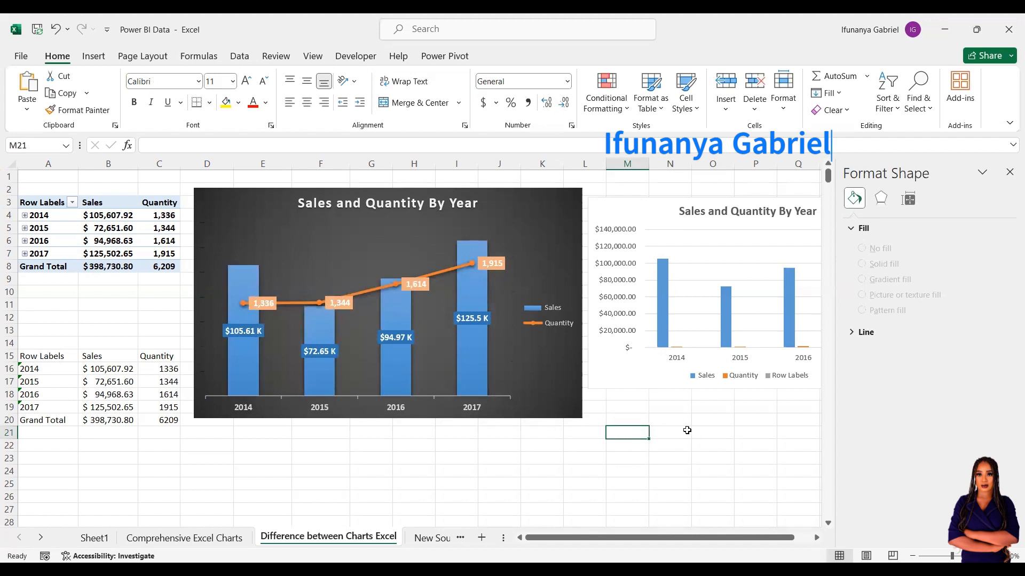
click(634, 224)
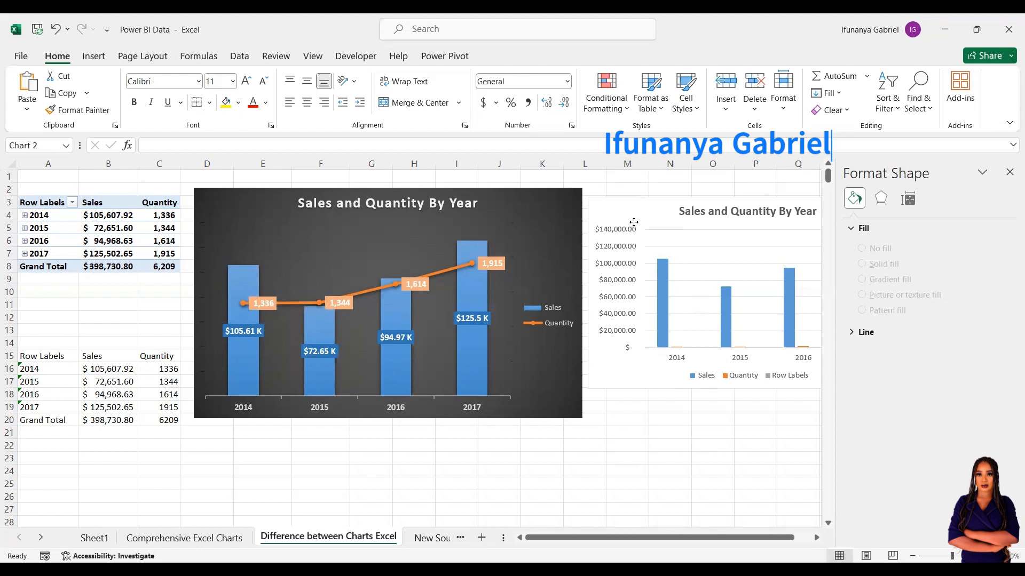